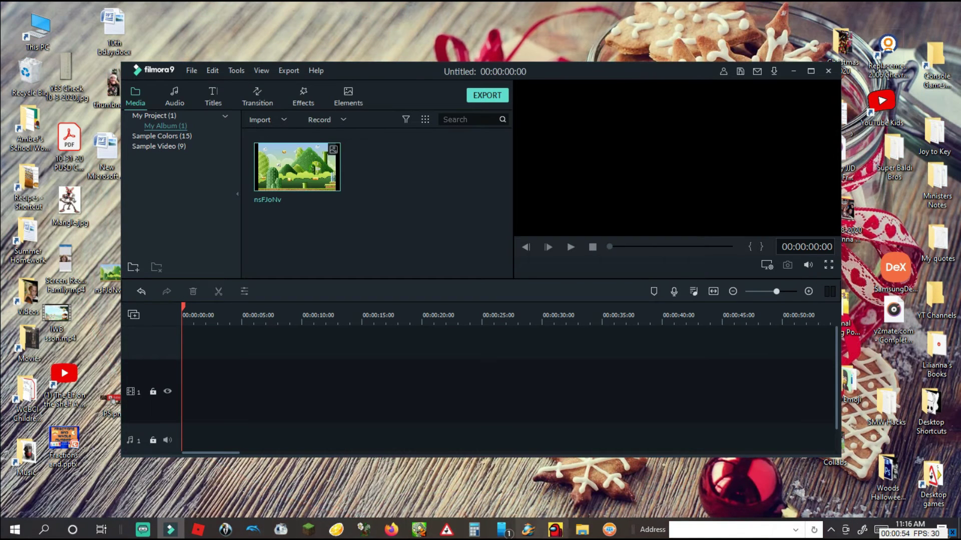
# Import the 20201223_101404 video from the Thumbnail folder without creating proxy files, and maximize the editor window
pyautogui.moveTo(581, 529)
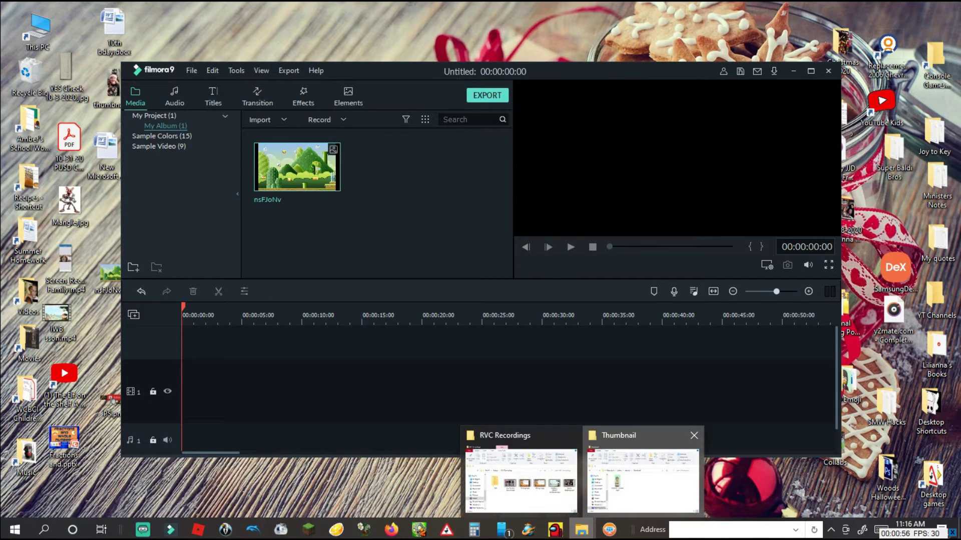
pyautogui.click(643, 480)
pyautogui.moveTo(499, 273); pyautogui.dragTo(308, 216)
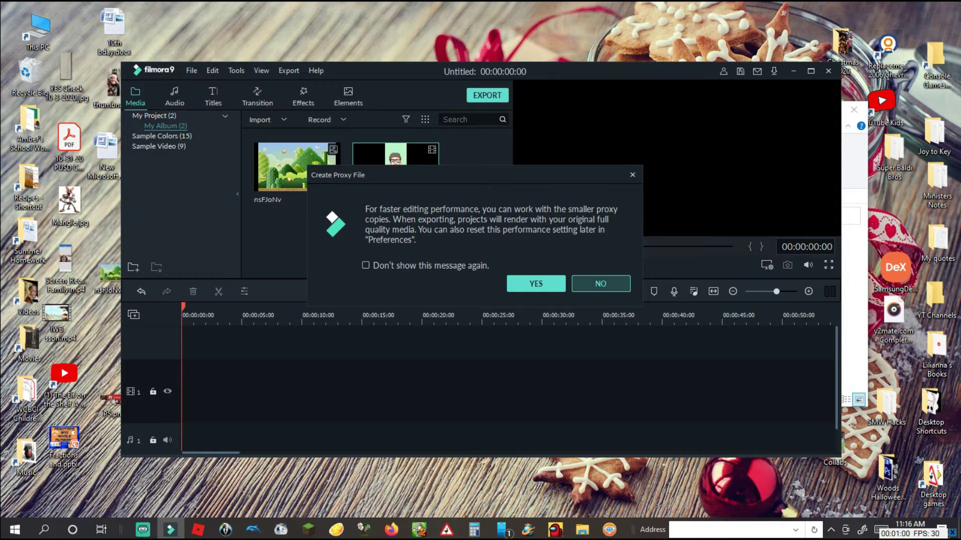
pyautogui.click(601, 284)
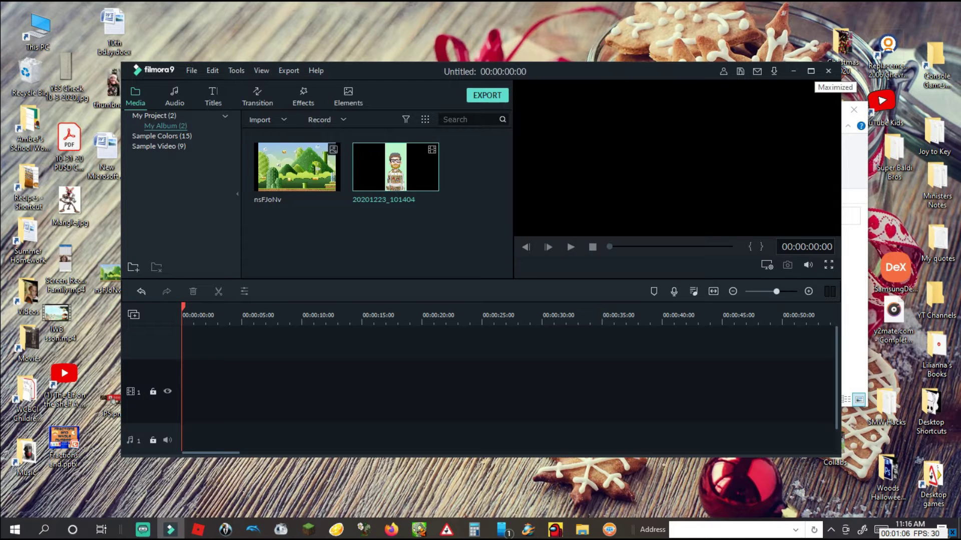
pyautogui.click(810, 71)
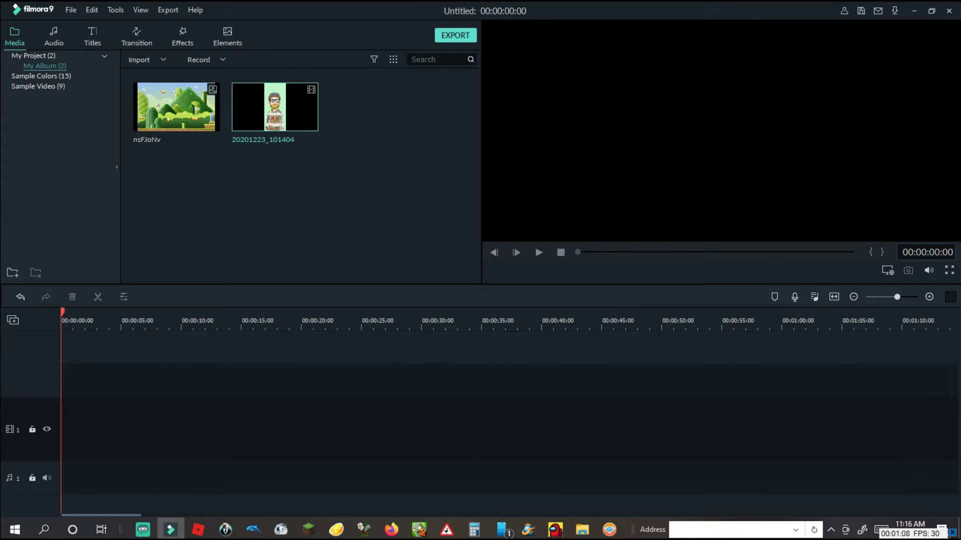
# Place the nsFJoNv background on video track 1 for about 58 seconds and stretch it to fill the frame's full width
pyautogui.moveTo(176, 107); pyautogui.dragTo(758, 429)
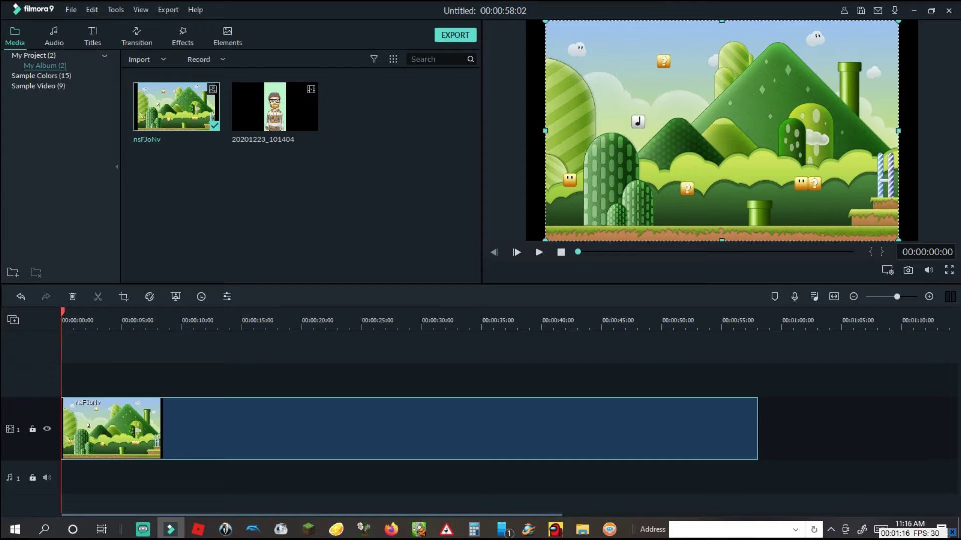
pyautogui.moveTo(545, 131); pyautogui.dragTo(525, 130)
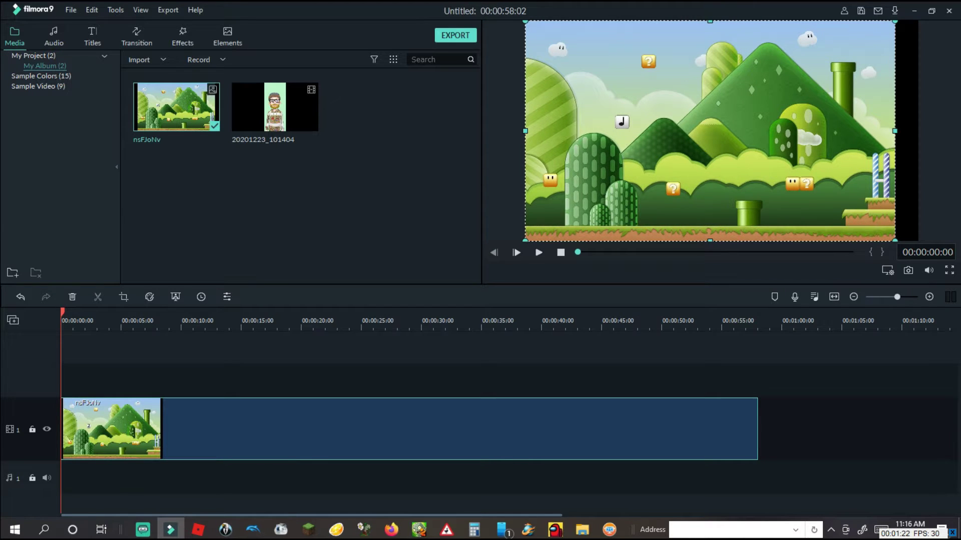
pyautogui.moveTo(895, 131); pyautogui.dragTo(916, 131)
pyautogui.press('Escape')
# Place the 20201223_101404 avatar clip at the start of the track above the background, keeping the current project settings
pyautogui.moveTo(274, 107); pyautogui.dragTo(61, 381)
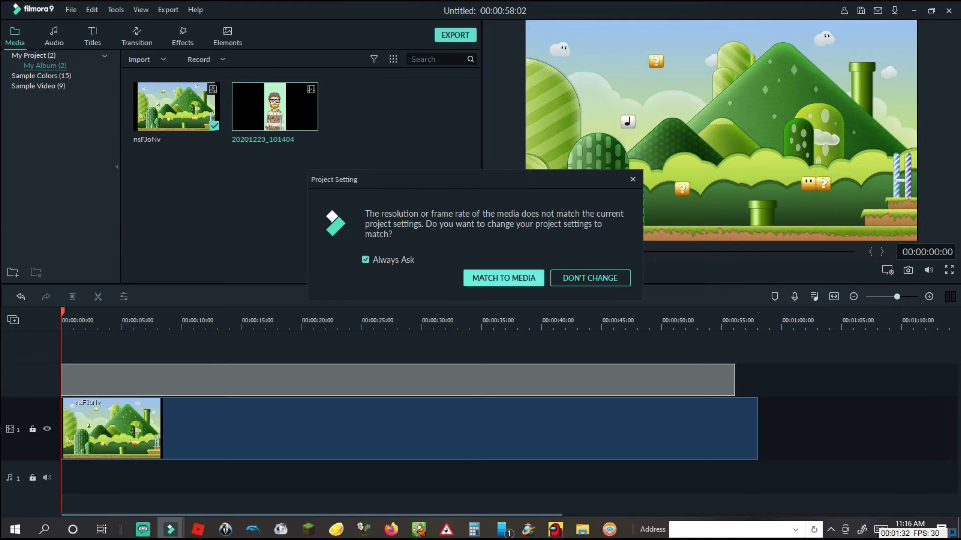
pyautogui.click(590, 278)
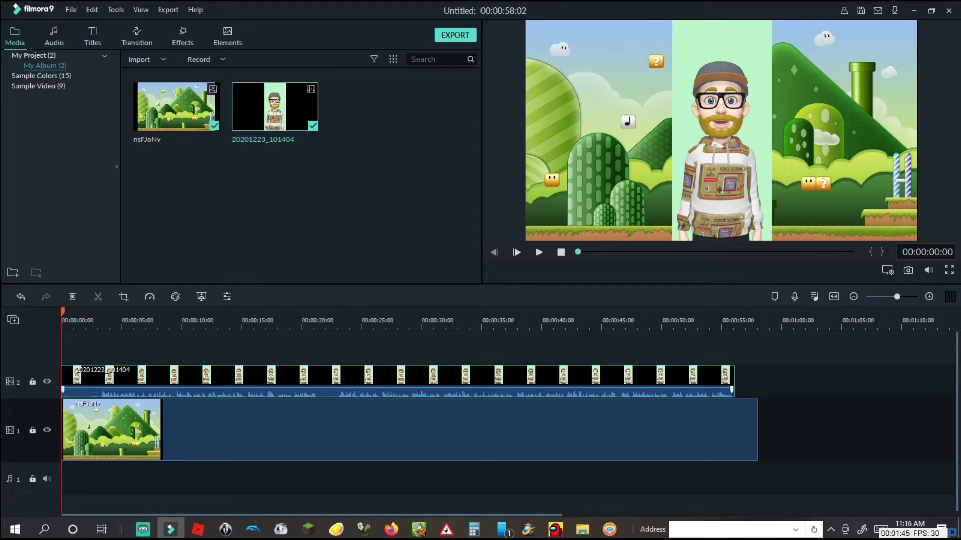
# Apply Green Screen to the avatar clip and set the chroma key offset to 17
pyautogui.rightClick(346, 375)
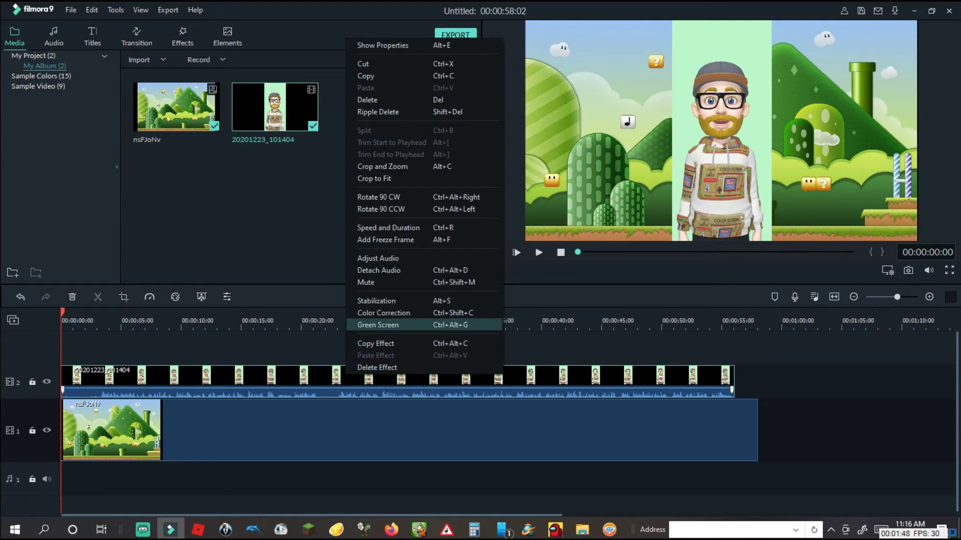
pyautogui.click(377, 325)
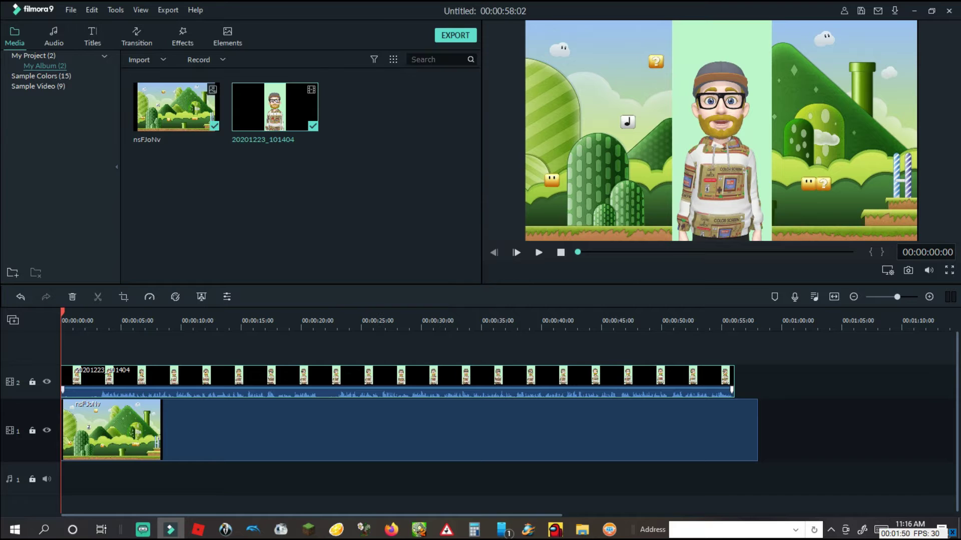
pyautogui.moveTo(247, 154); pyautogui.dragTo(265, 154)
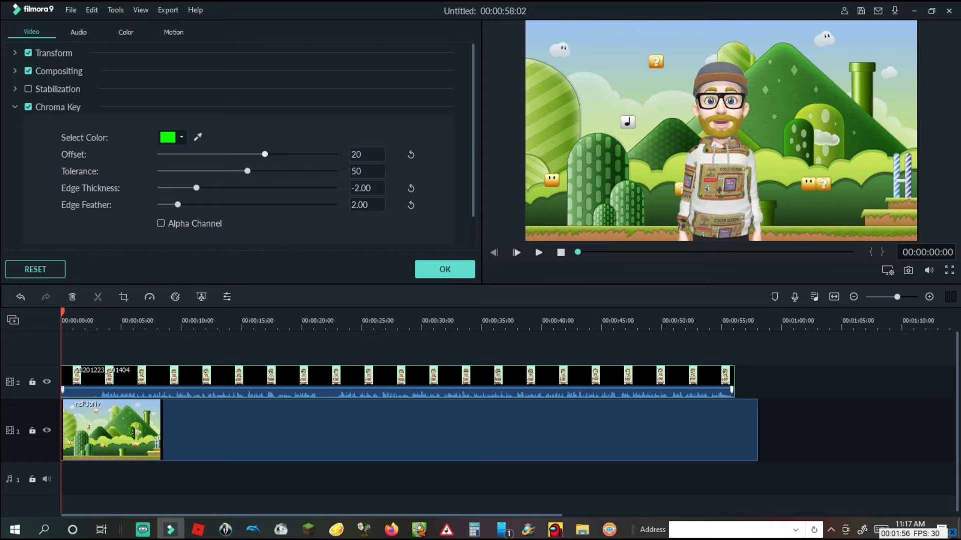
pyautogui.moveTo(265, 155); pyautogui.dragTo(258, 154)
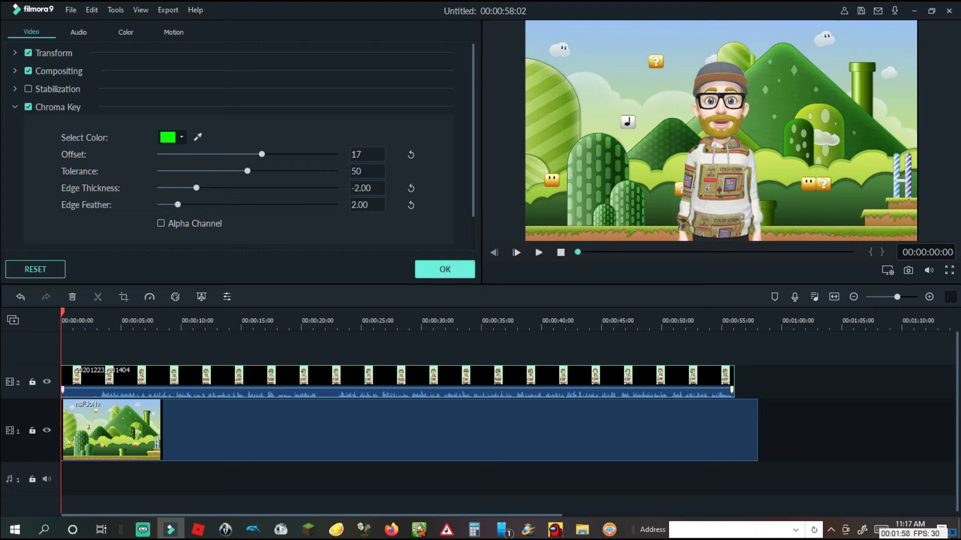
pyautogui.click(445, 269)
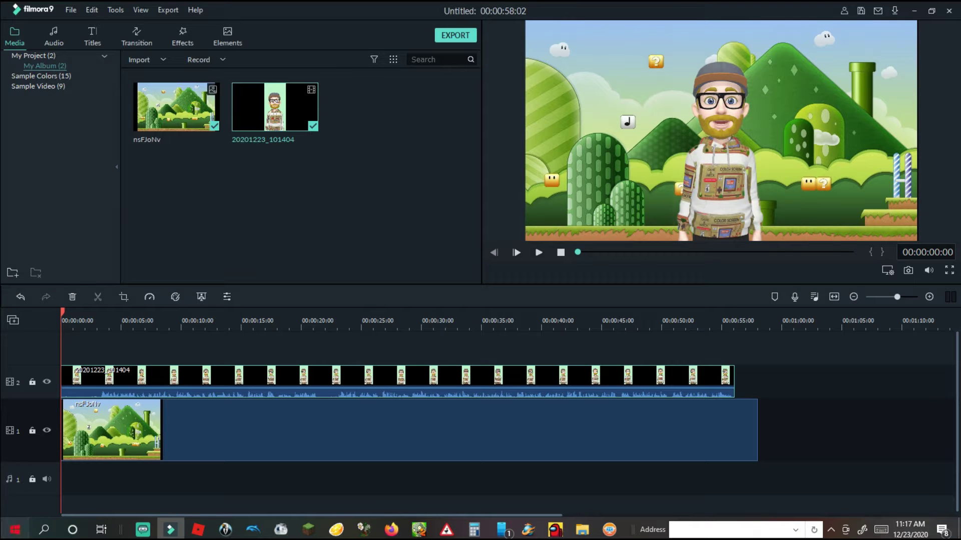
# Open the OneDrive folder in File Explorer and minimize its window
pyautogui.click(14, 530)
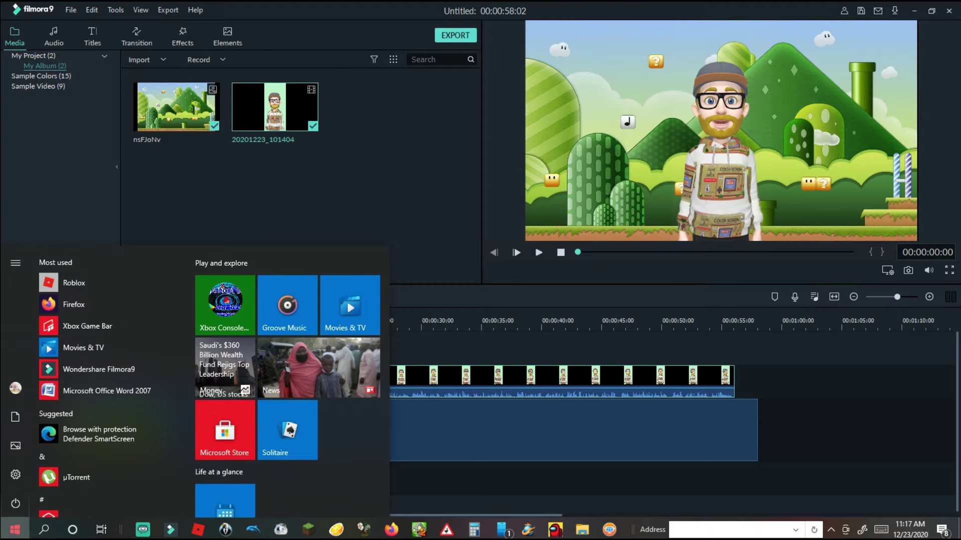
pyautogui.click(44, 530)
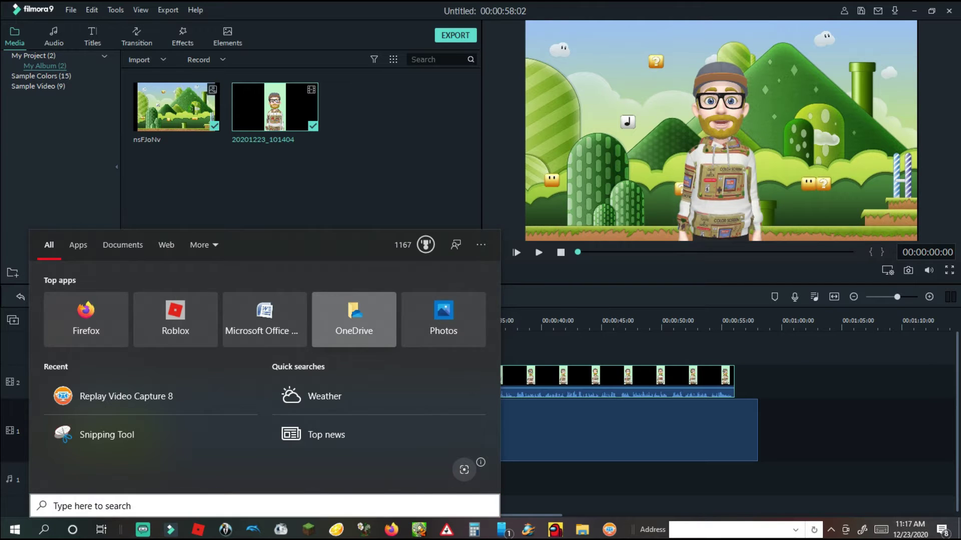
pyautogui.press('Escape')
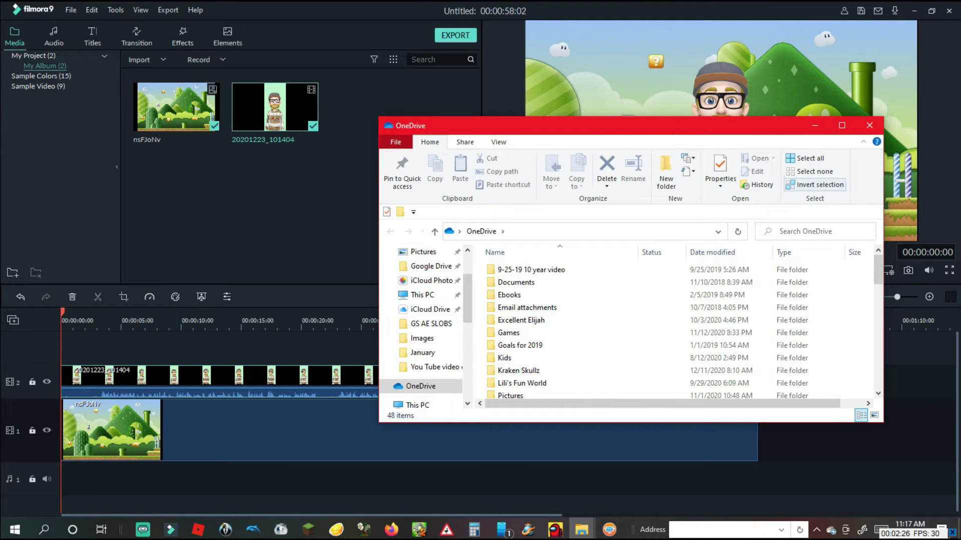
pyautogui.click(815, 126)
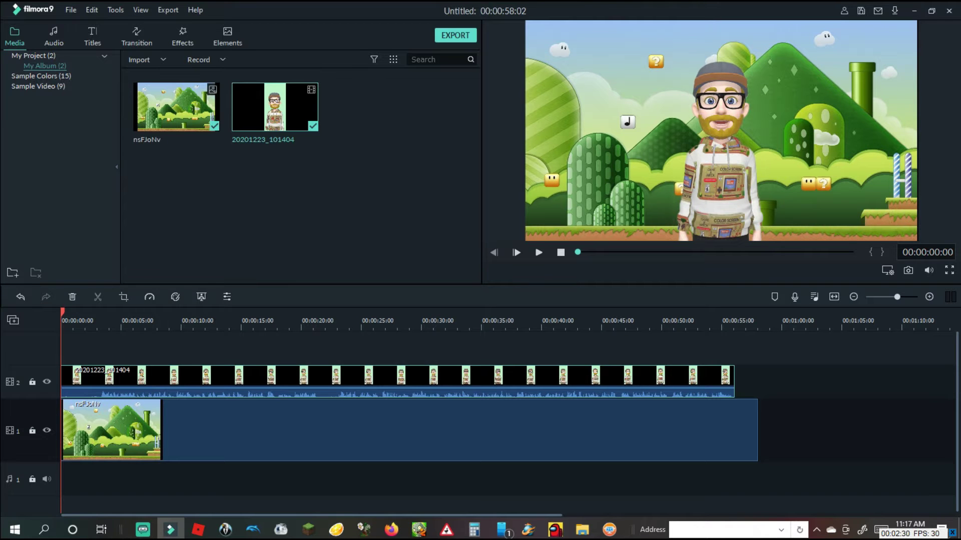
# Capture a screenshot of the composited frame from the full-screen preview
pyautogui.click(949, 270)
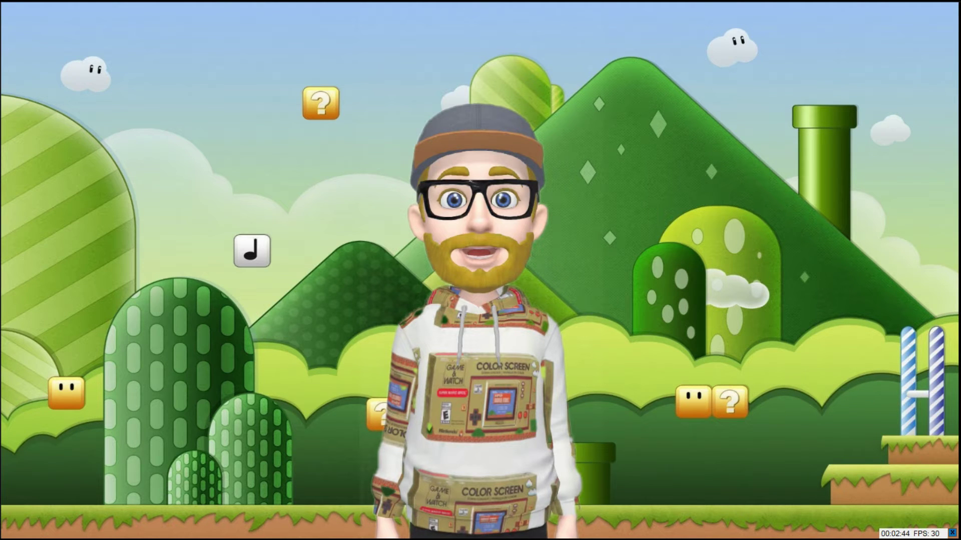
pyautogui.press('Escape')
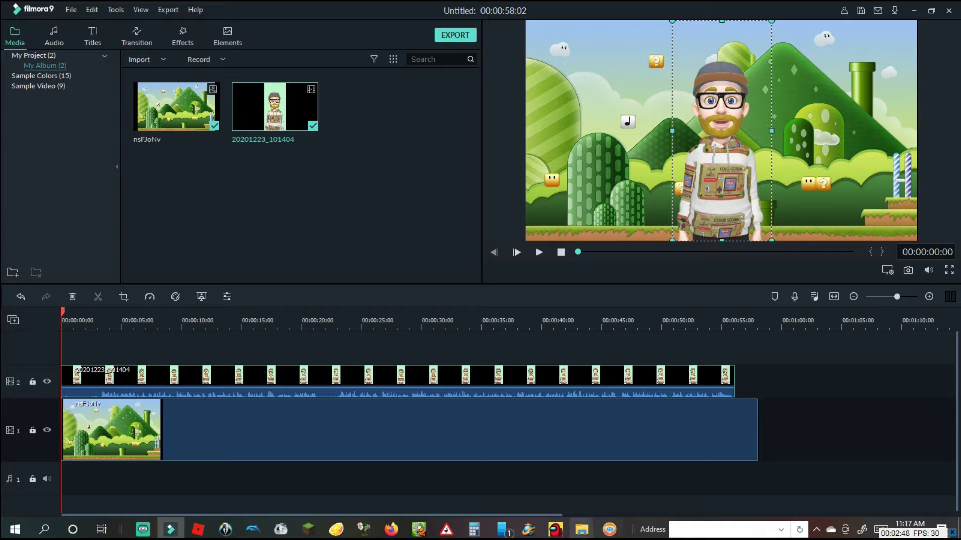
# Locate the 2020-12-23.png screenshot in OneDrive's Pictures > Pictures folder and minimize the File Explorer window
pyautogui.moveTo(581, 529)
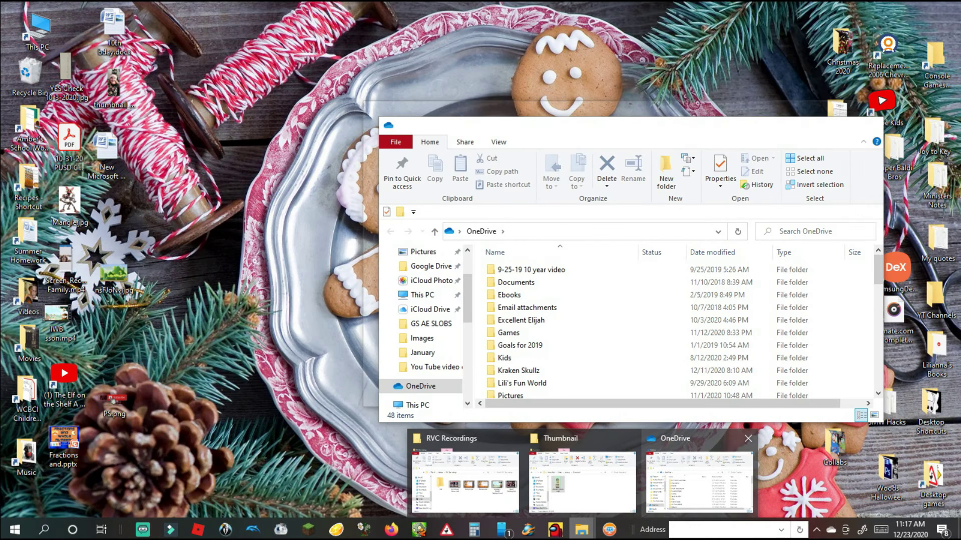
pyautogui.click(699, 482)
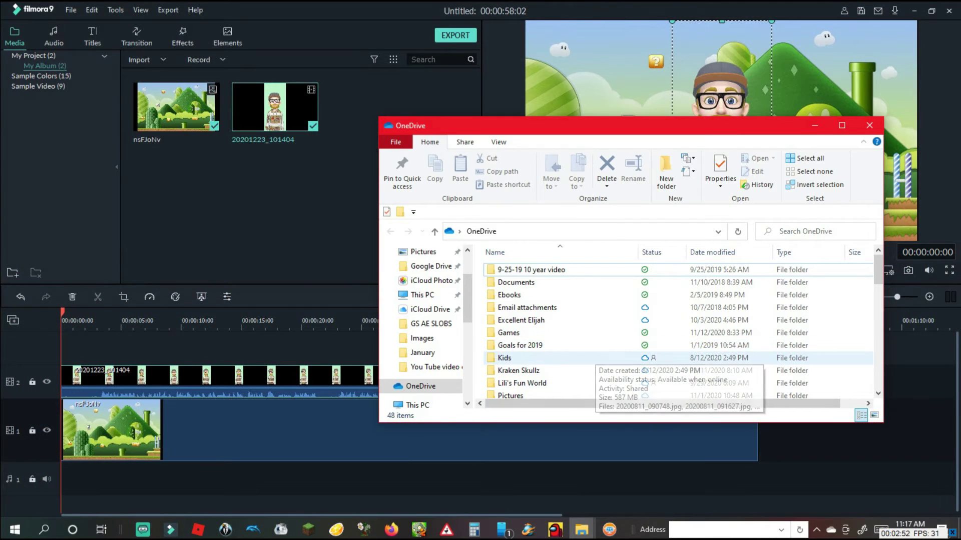
pyautogui.scroll(-2, 610, 358)
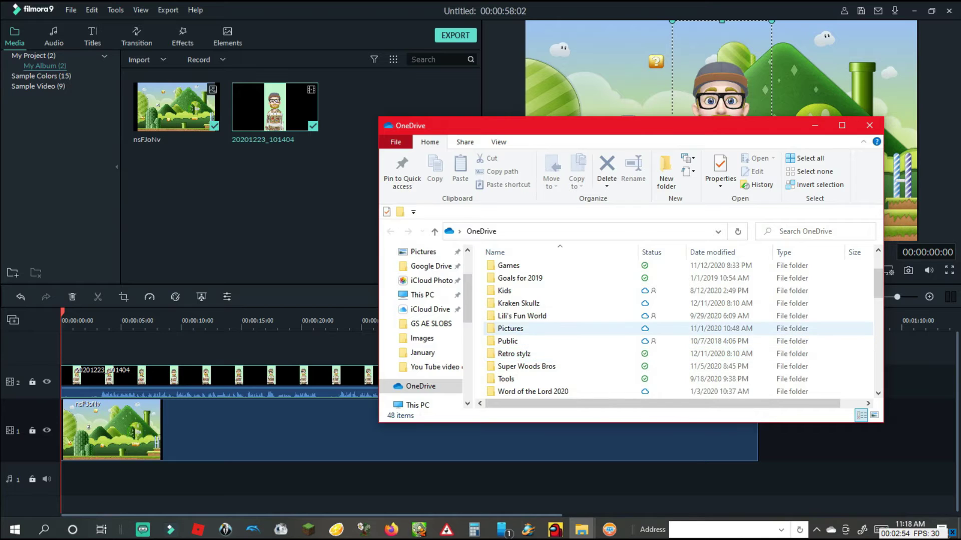
pyautogui.doubleClick(511, 328)
pyautogui.doubleClick(582, 283)
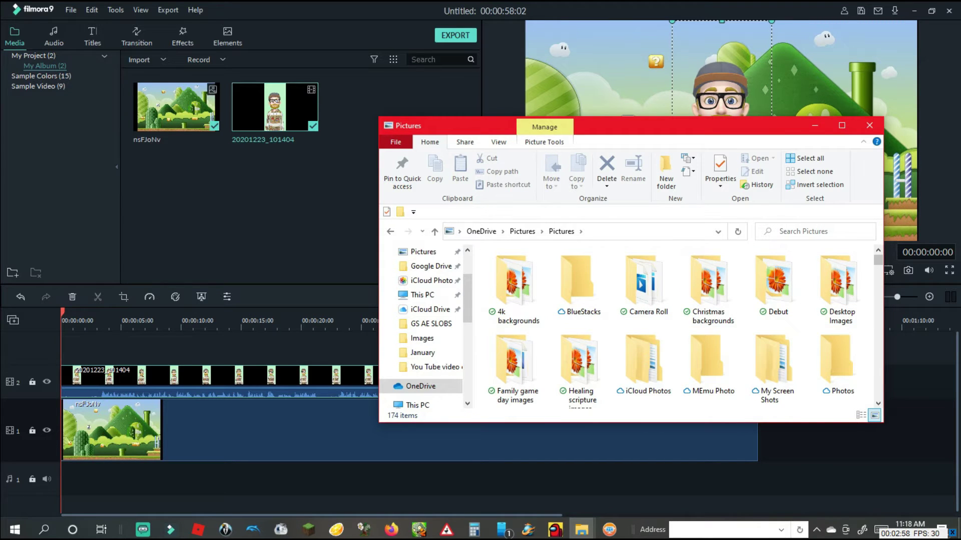
pyautogui.scroll(-10, 680, 330)
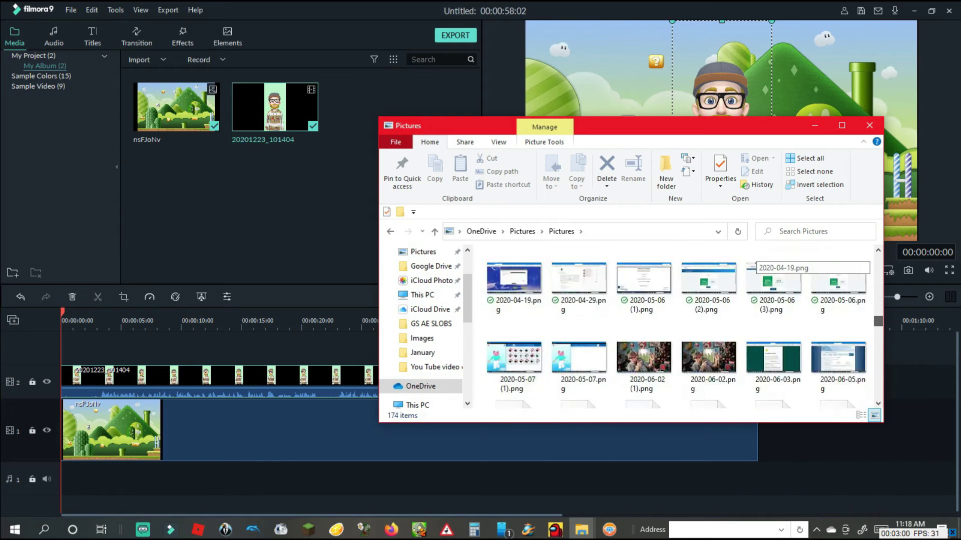
pyautogui.scroll(-5, 838, 380)
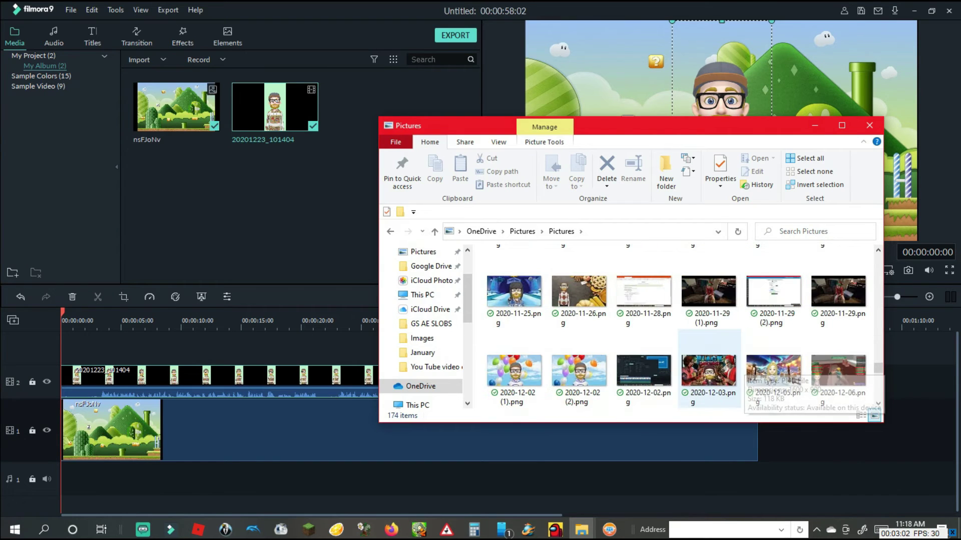
pyautogui.scroll(-5, 774, 350)
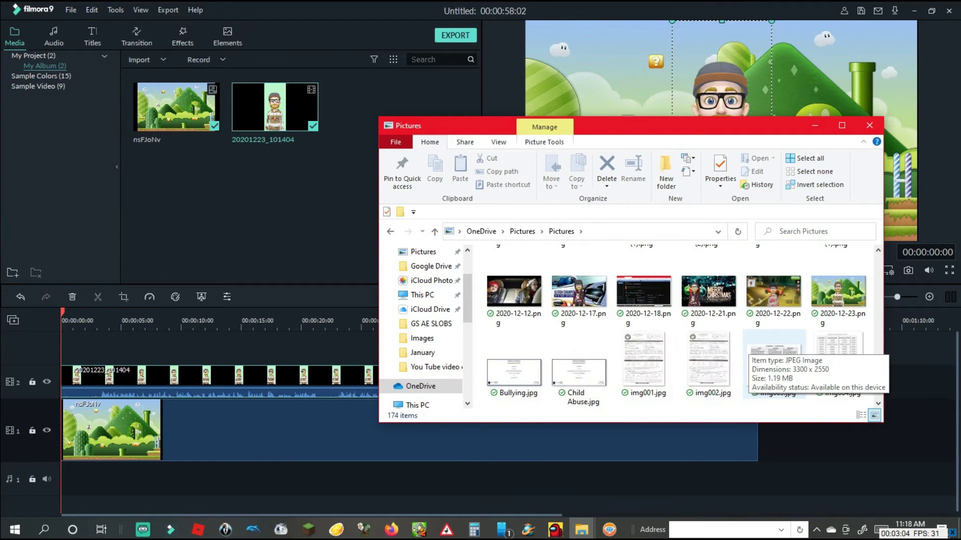
pyautogui.scroll(-2, 774, 350)
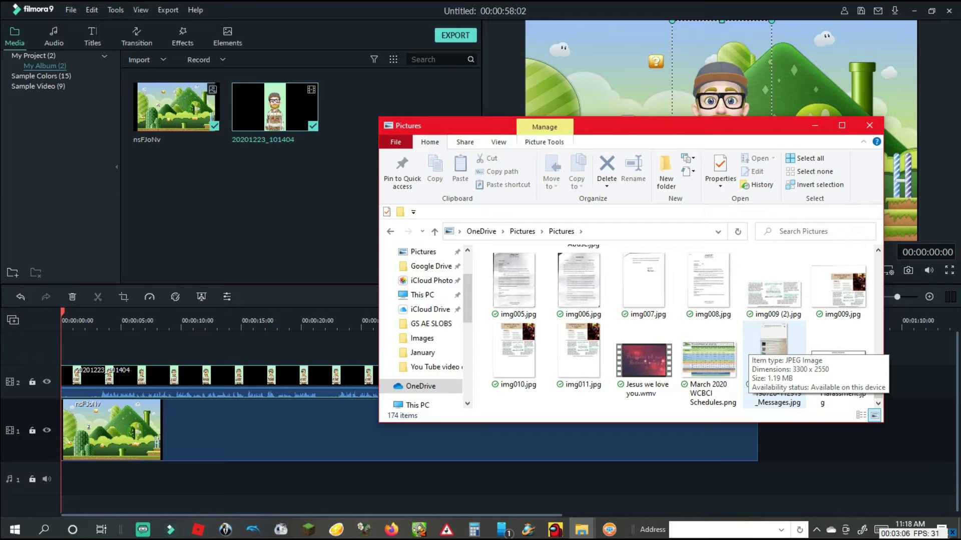
pyautogui.scroll(4, 774, 351)
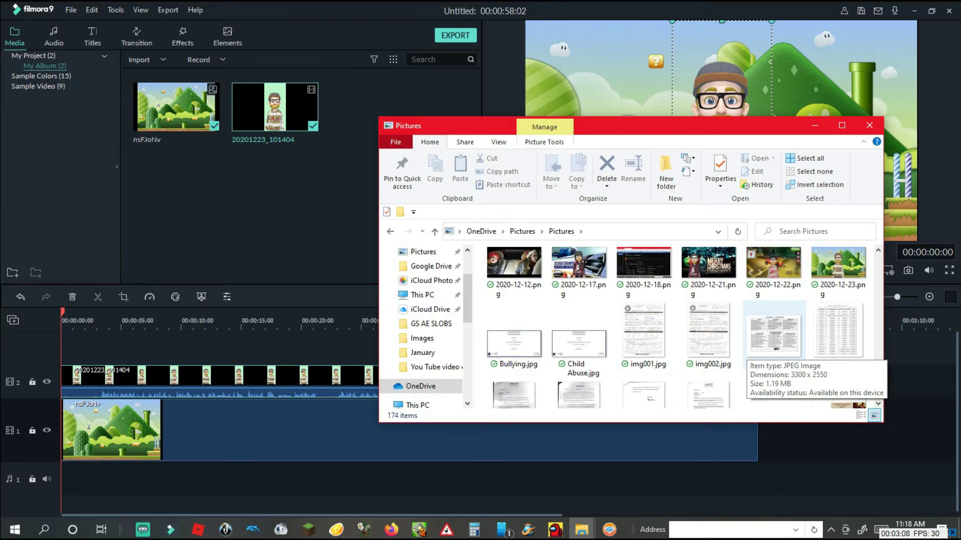
pyautogui.click(838, 270)
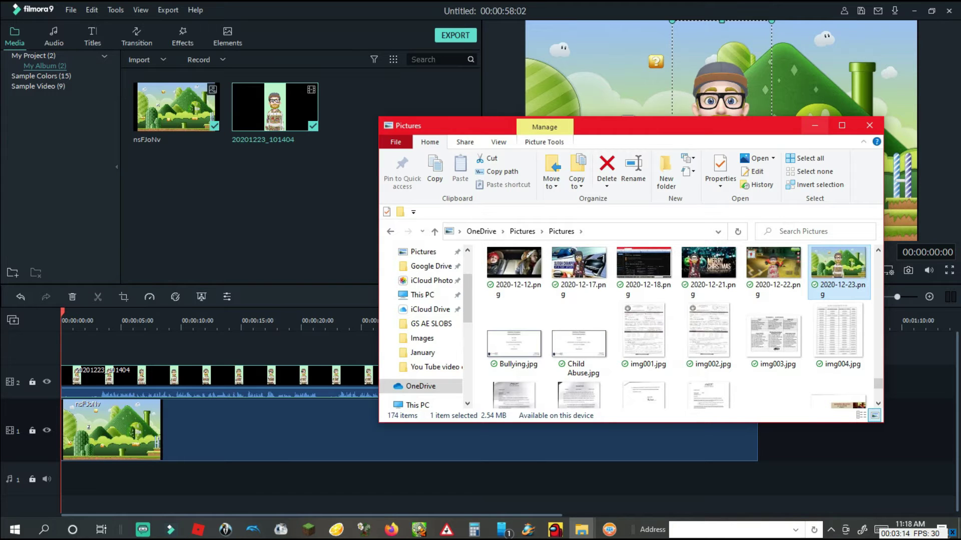
pyautogui.click(814, 126)
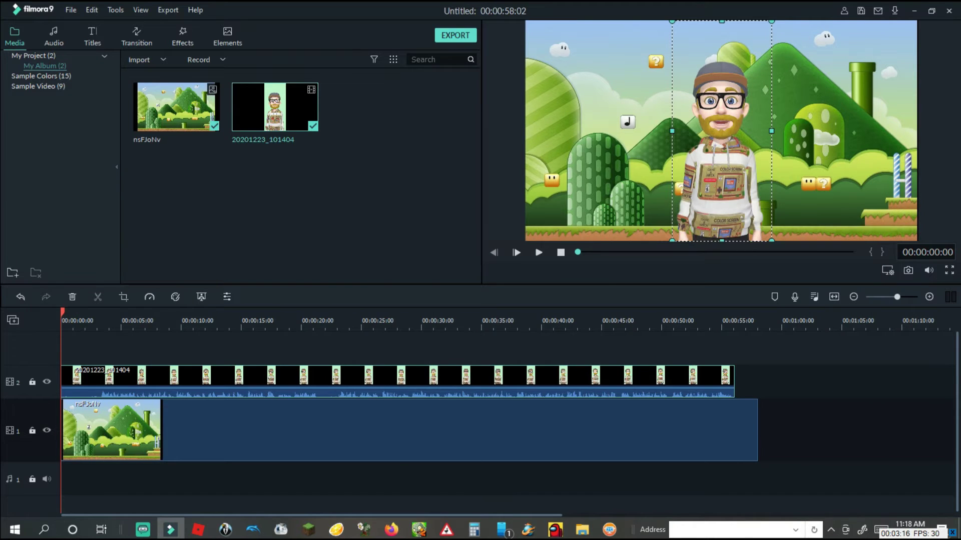
# Minimize the open windows, switch to Firefox and open the Pixlr X editor from the pixlr.com/editor page
pyautogui.press('super+Down')
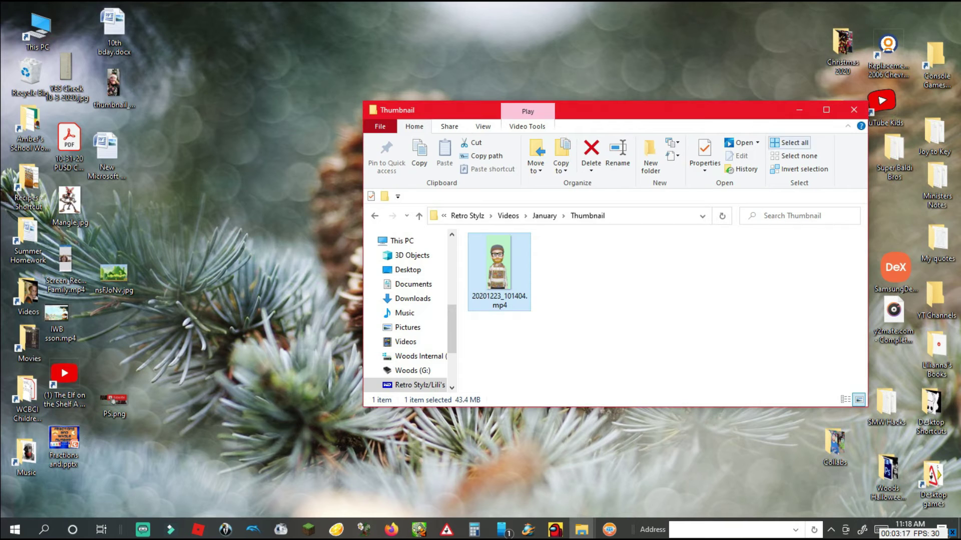
pyautogui.click(799, 110)
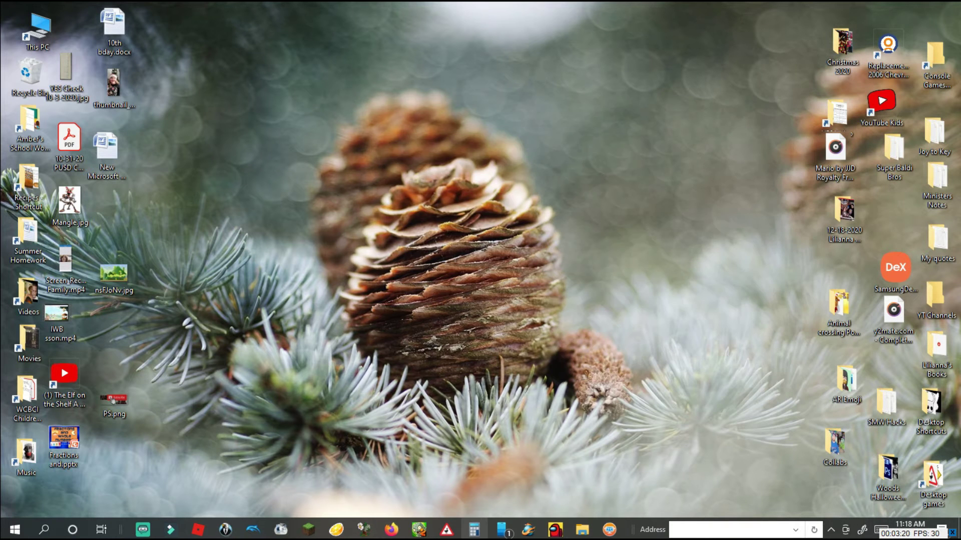
pyautogui.click(391, 529)
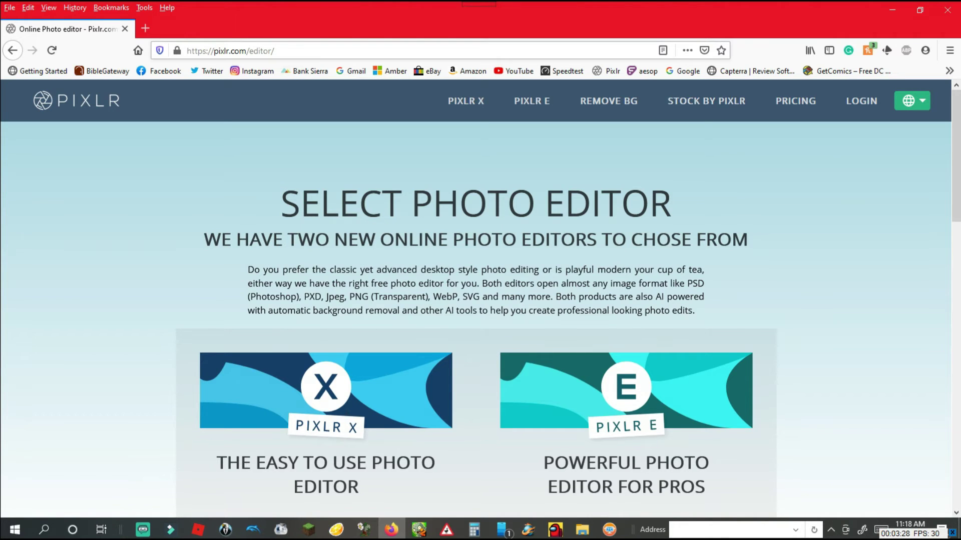
pyautogui.scroll(-2, 480, 297)
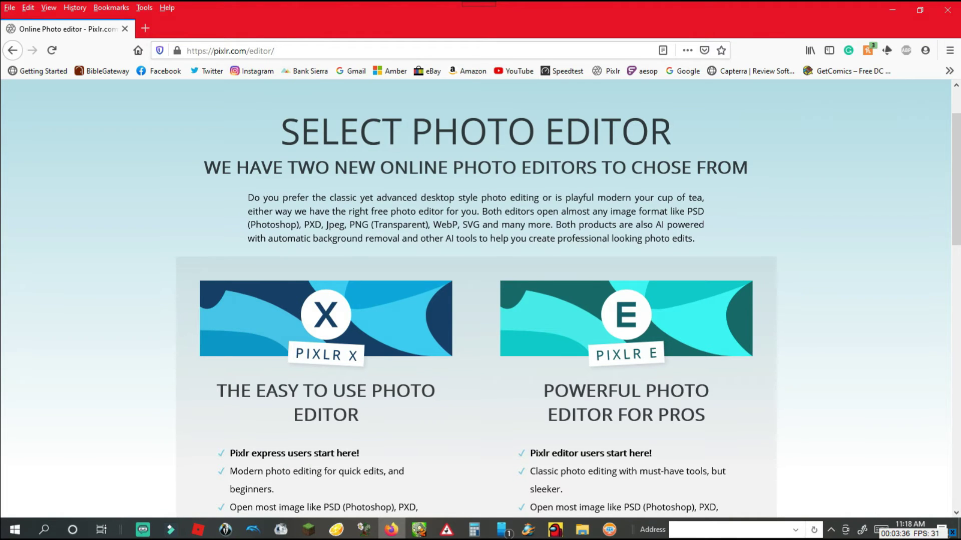
pyautogui.click(326, 319)
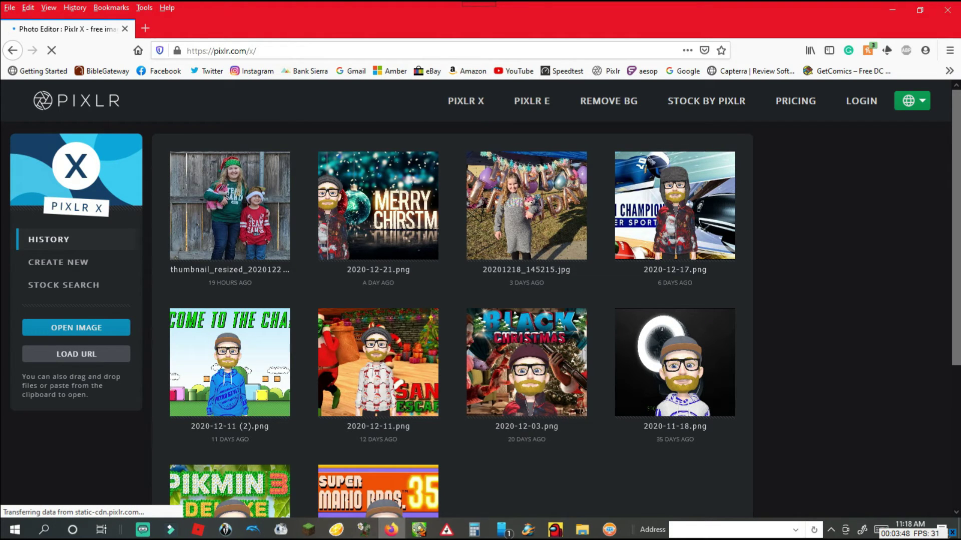
# Start opening an image from the computer and browse to OneDrive's Pictures > Pictures folder
pyautogui.click(76, 327)
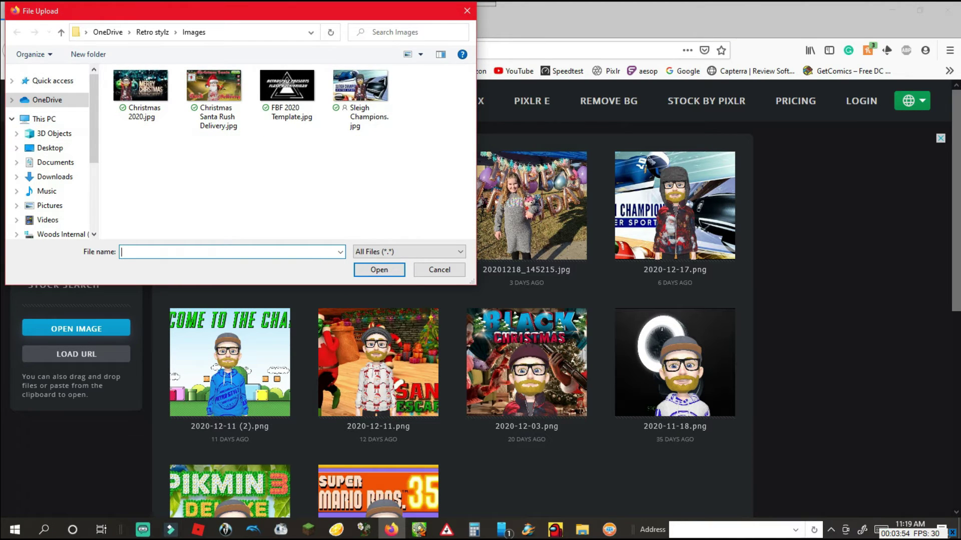
pyautogui.click(47, 100)
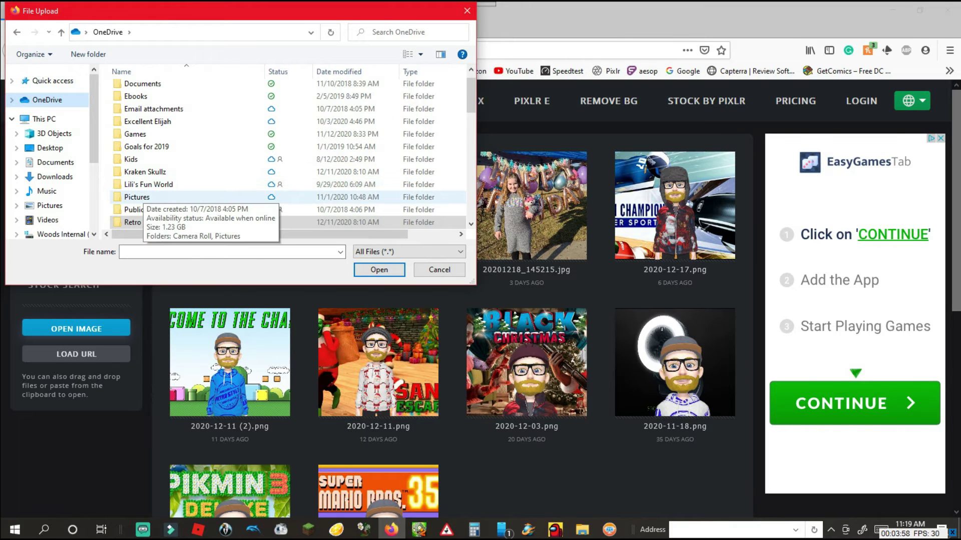
pyautogui.doubleClick(137, 197)
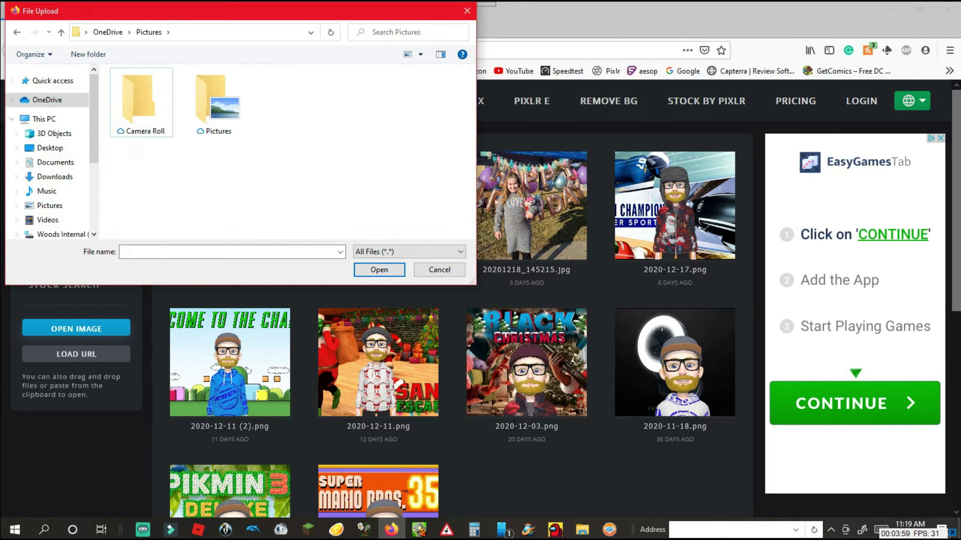
pyautogui.doubleClick(215, 102)
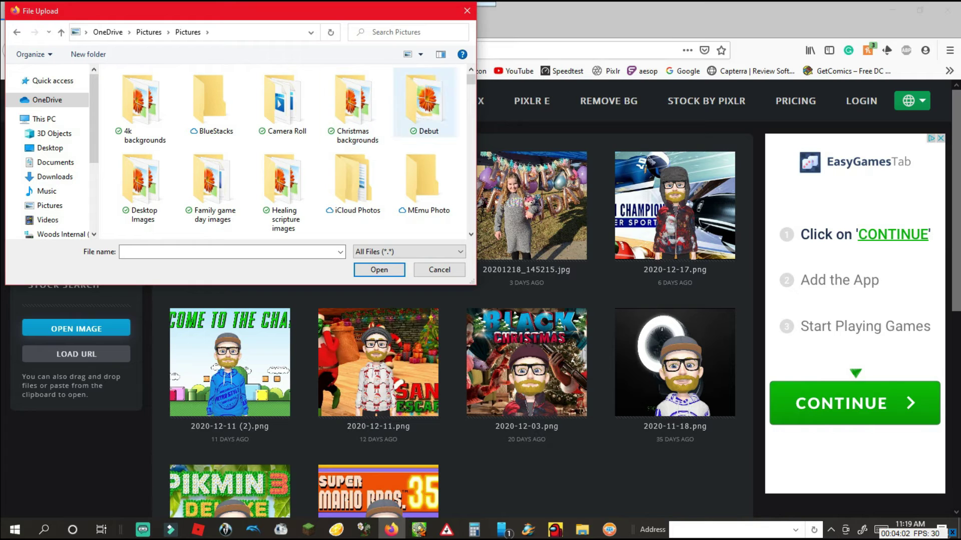
# Find the 2020-12-23.png screenshot in the folder and open it in the editor
pyautogui.scroll(-15, 425, 110)
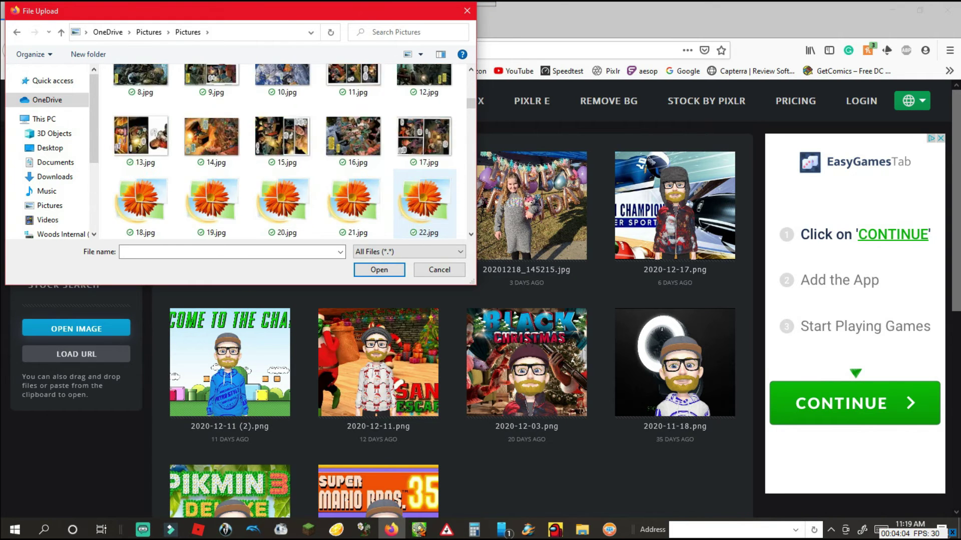
pyautogui.scroll(-3, 352, 125)
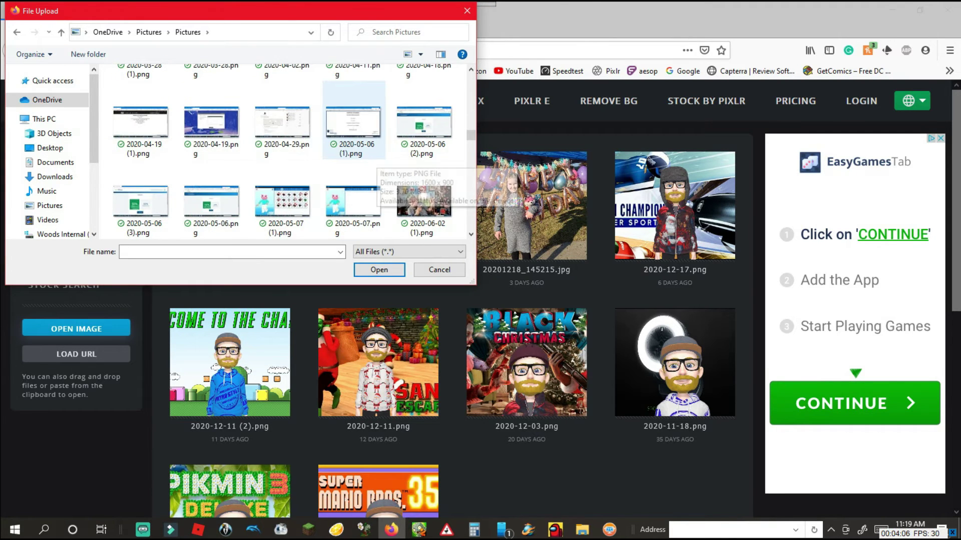
pyautogui.scroll(-2, 353, 125)
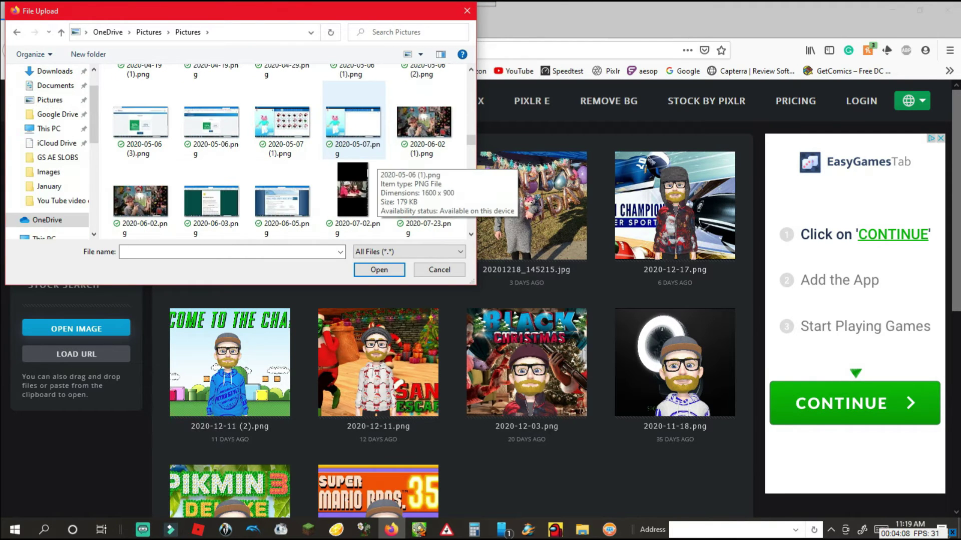
pyautogui.scroll(-2, 353, 125)
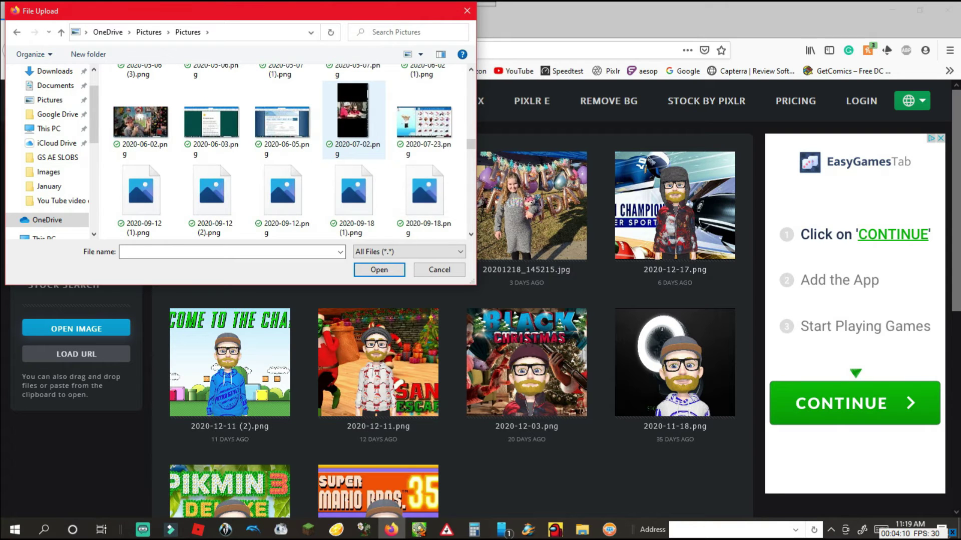
pyautogui.scroll(3, 353, 125)
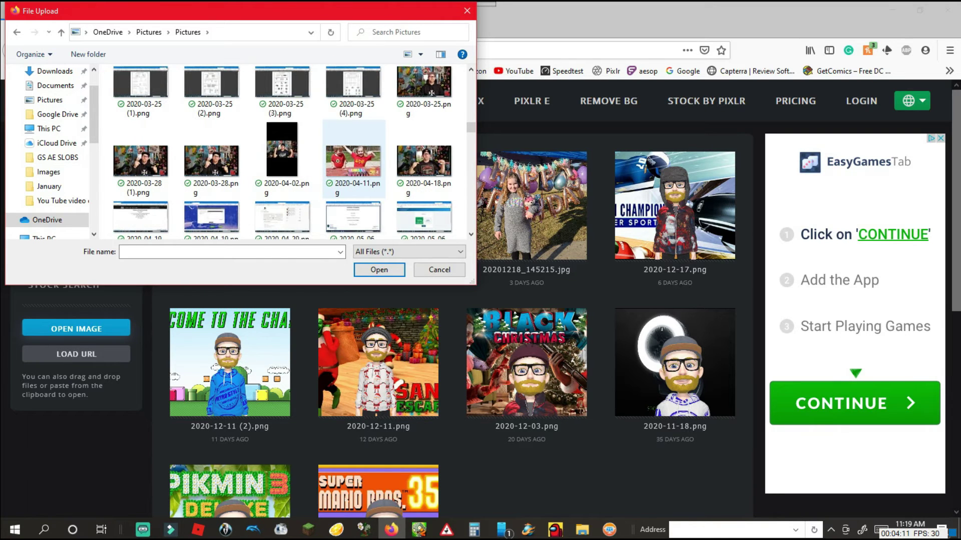
pyautogui.scroll(-10, 353, 165)
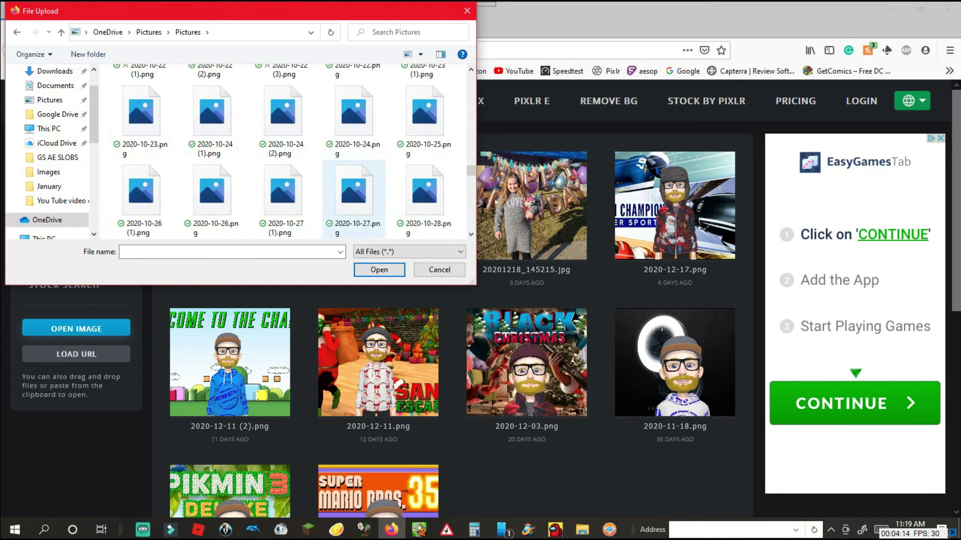
pyautogui.scroll(-3, 353, 189)
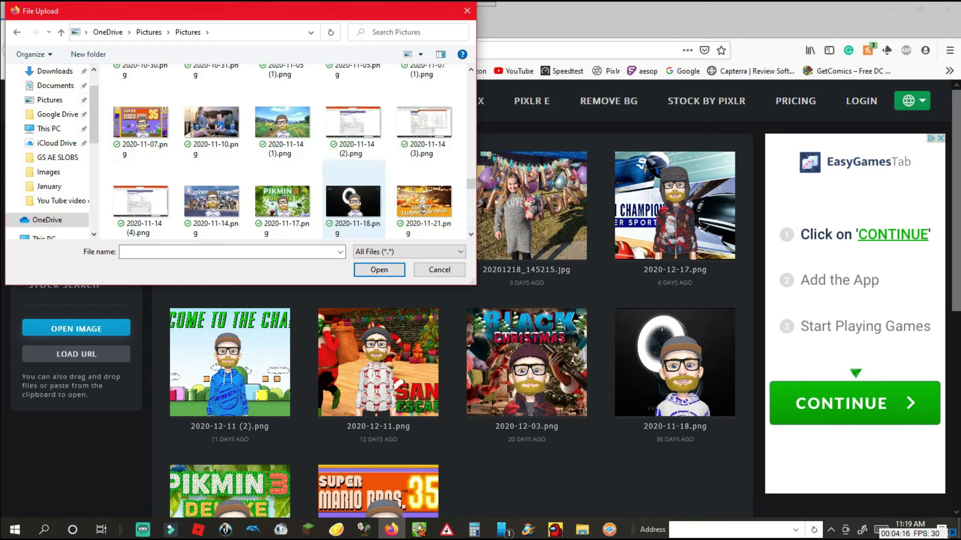
pyautogui.scroll(-1, 353, 195)
pyautogui.scroll(-1, 353, 195)
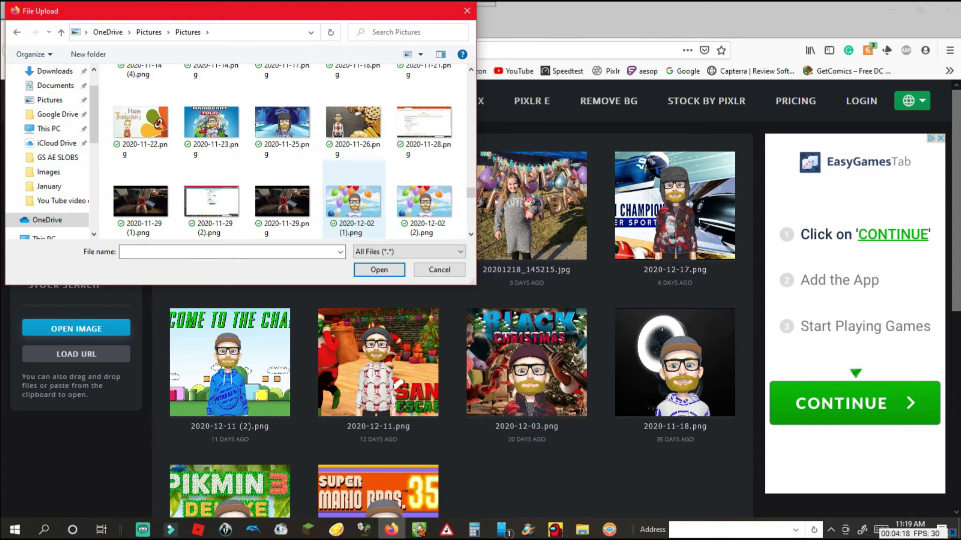
pyautogui.scroll(-1, 353, 196)
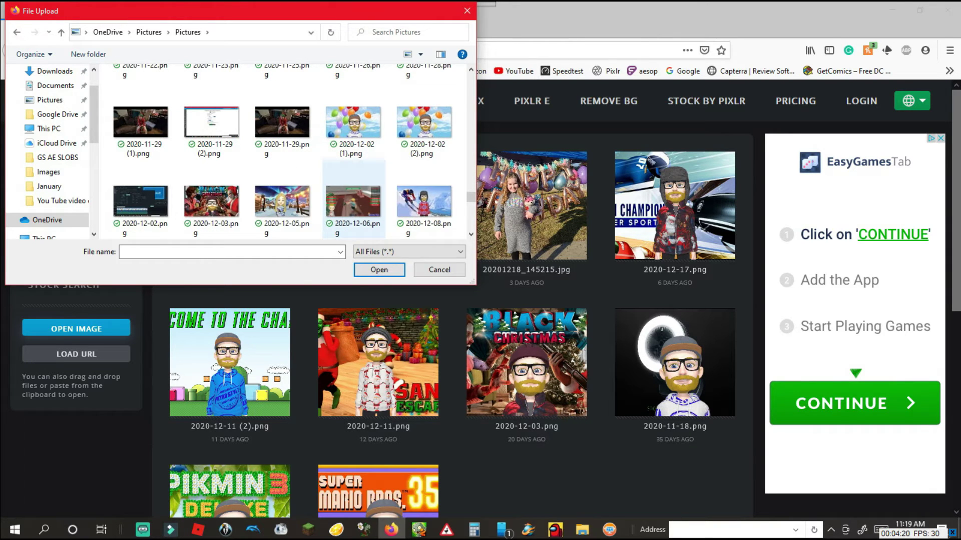
pyautogui.scroll(-1, 353, 195)
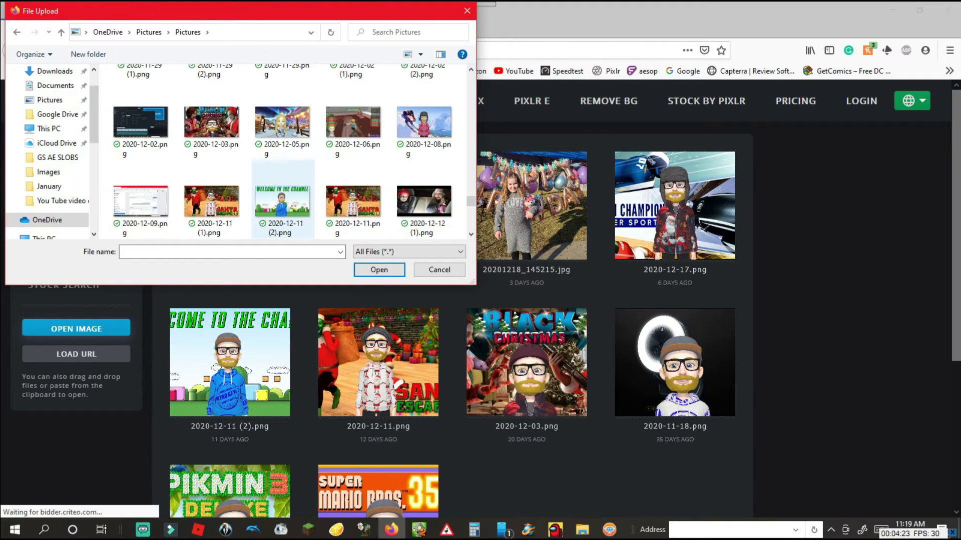
pyautogui.scroll(-1, 300, 175)
pyautogui.scroll(-1, 305, 180)
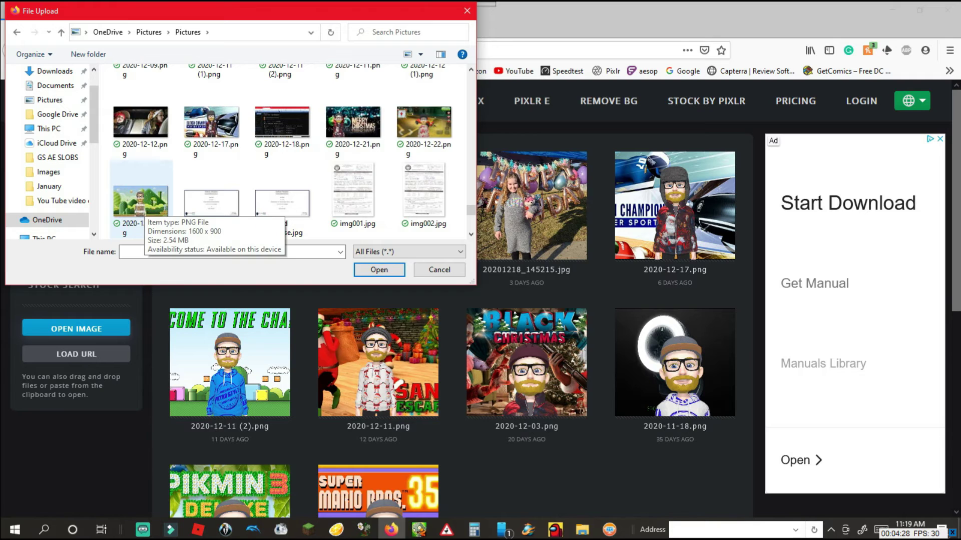
pyautogui.doubleClick(142, 209)
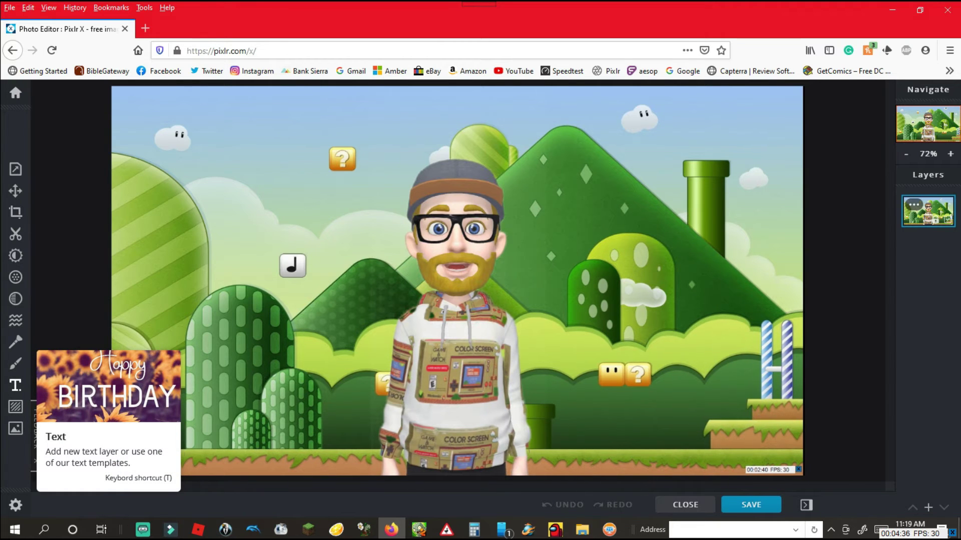
# Add a text layer to the image and replace its placeholder wording with "How to make awesome thumbnails"
pyautogui.click(15, 385)
pyautogui.click(366, 265)
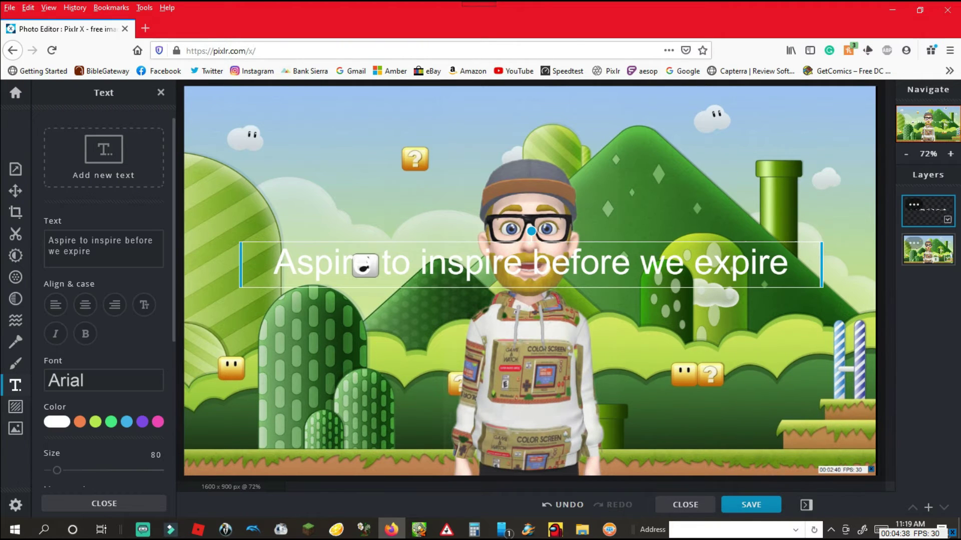
pyautogui.moveTo(365, 265); pyautogui.dragTo(365, 266)
pyautogui.doubleClick(366, 265)
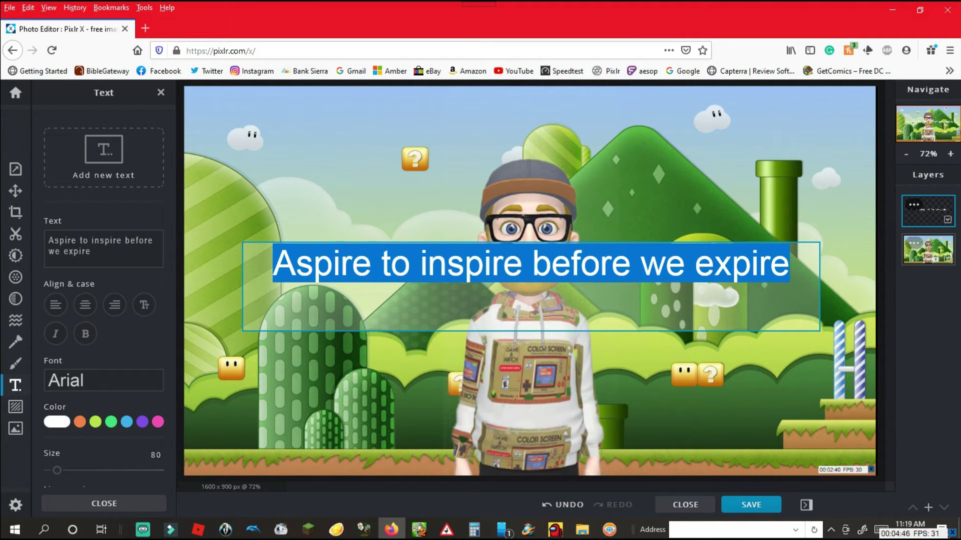
pyautogui.press('BackSpace')
pyautogui.write('How to')
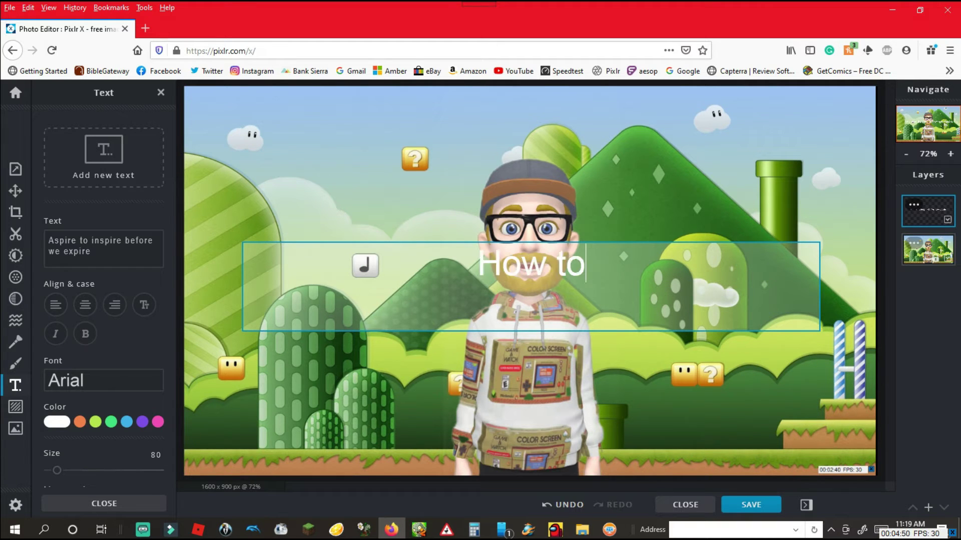
pyautogui.write(' make aweo')
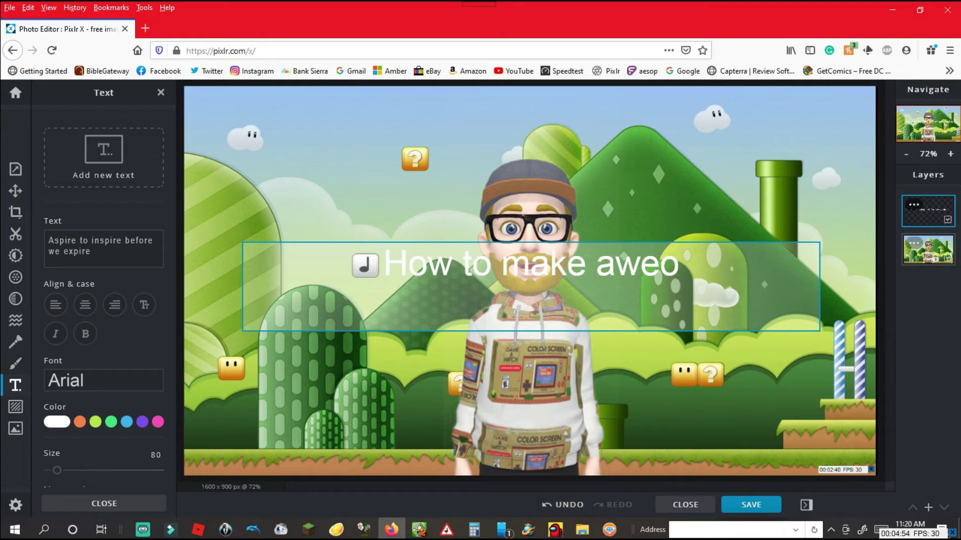
pyautogui.press('BackSpace')
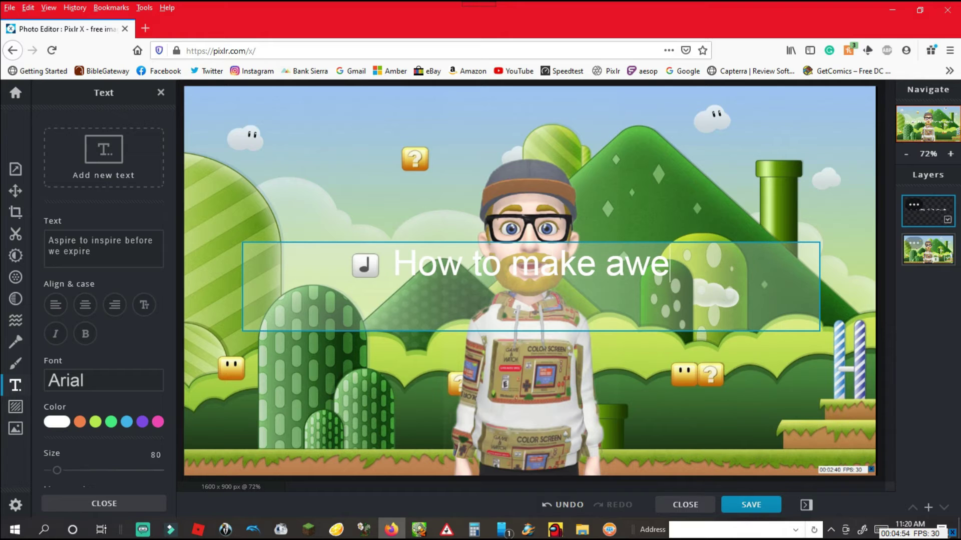
pyautogui.write('so')
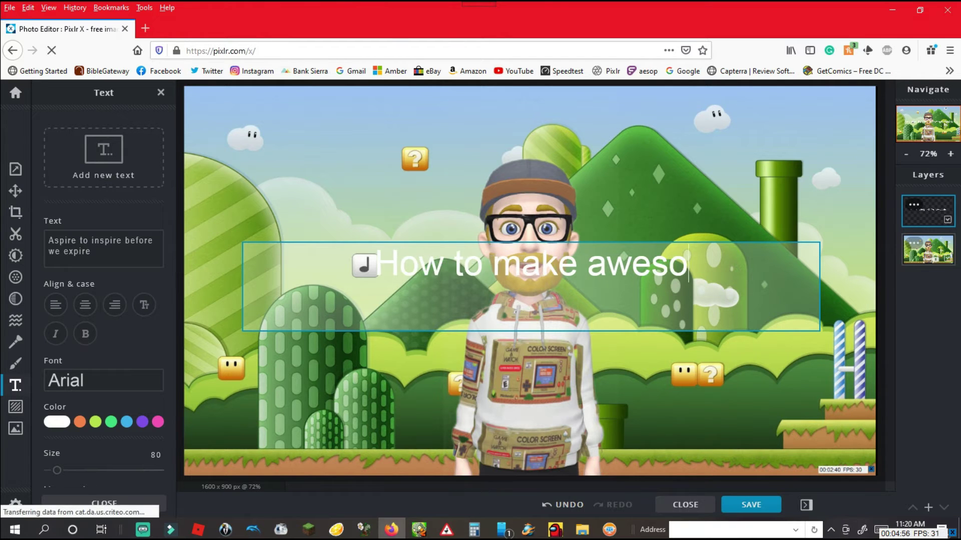
pyautogui.write('me thu')
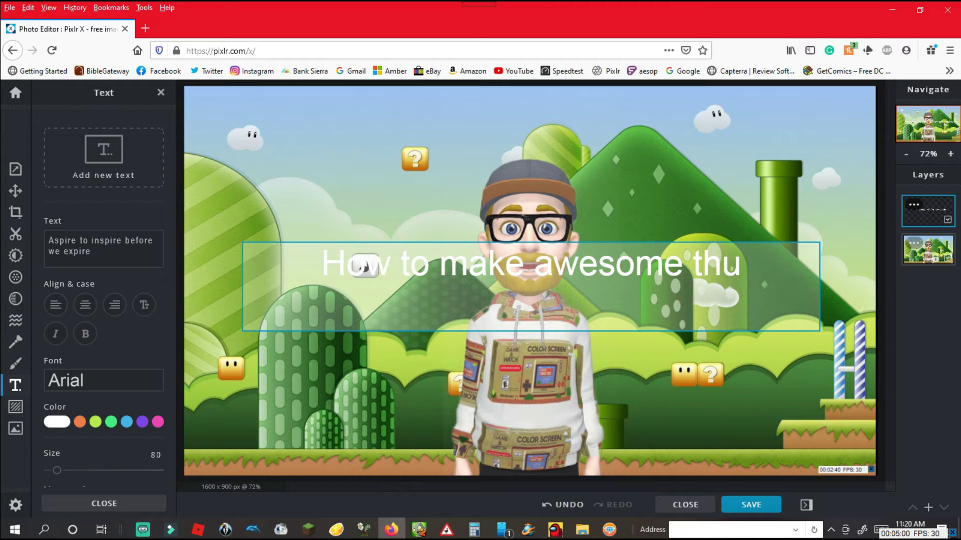
pyautogui.write('mbnails')
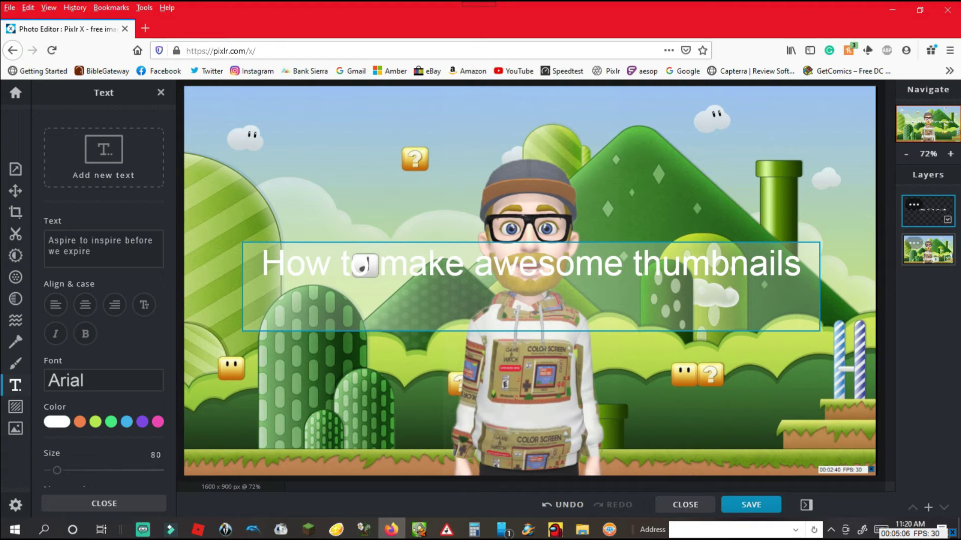
# Finish editing the title text and move it to the top of the image, above the avatar's head
pyautogui.click(409, 265)
pyautogui.press('Escape')
pyautogui.moveTo(530, 264); pyautogui.dragTo(525, 116)
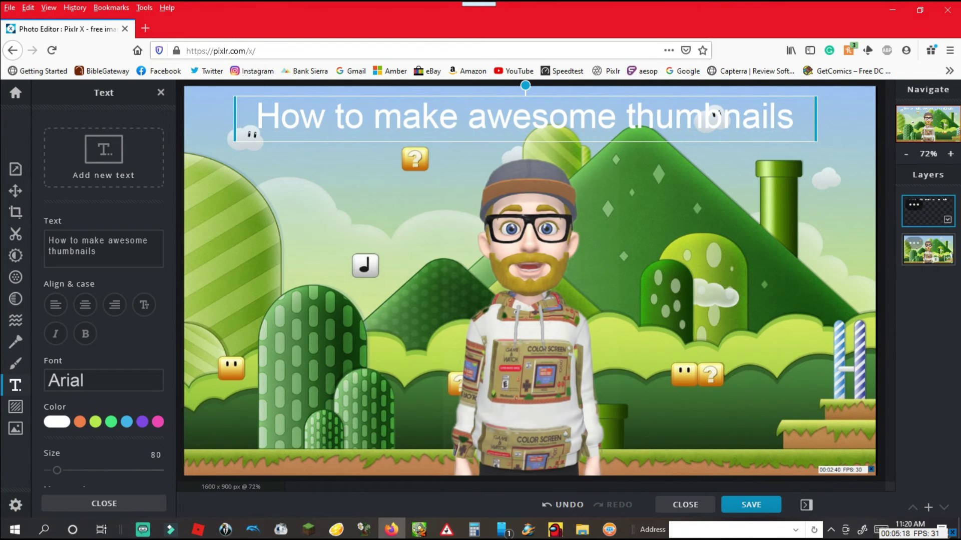
# Change the title text's font to Daddy Day
pyautogui.click(75, 380)
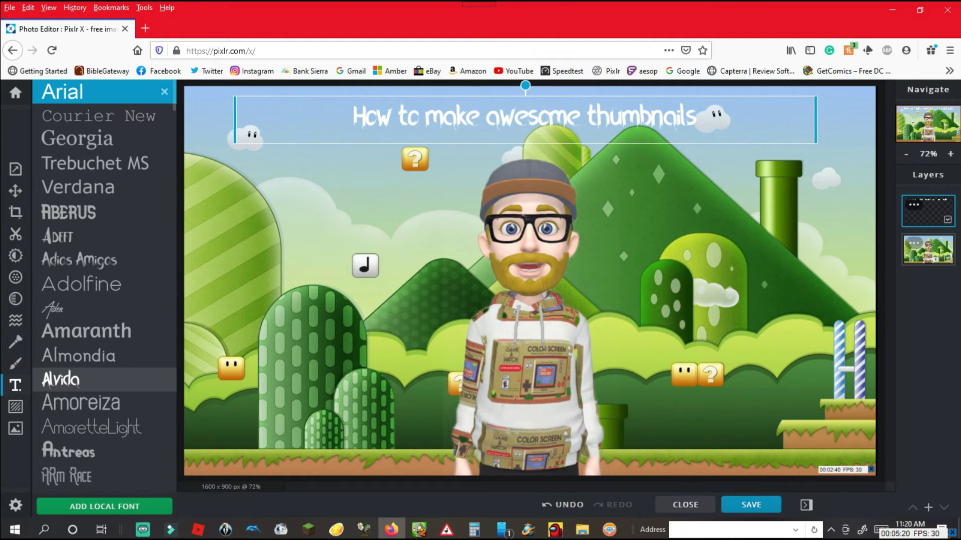
pyautogui.scroll(-4, 75, 300)
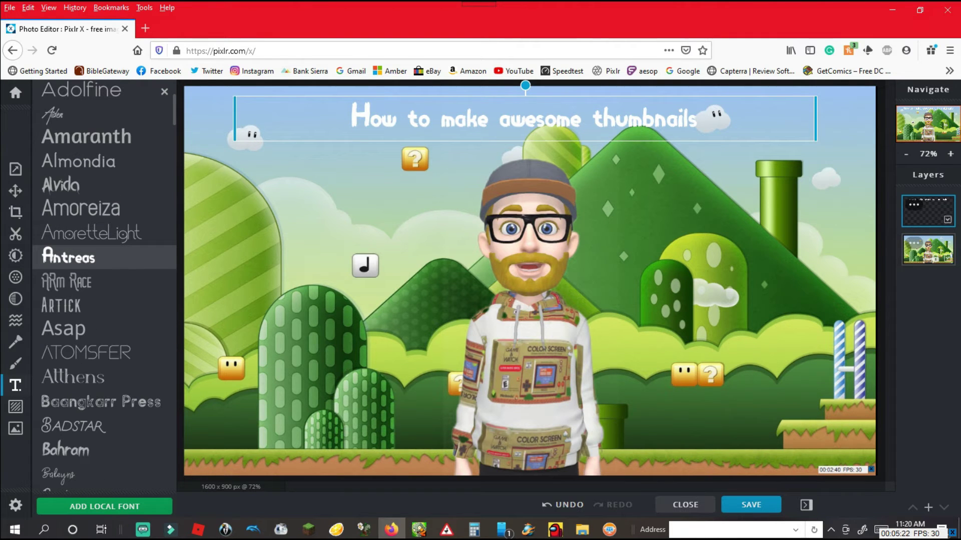
pyautogui.scroll(-5, 100, 310)
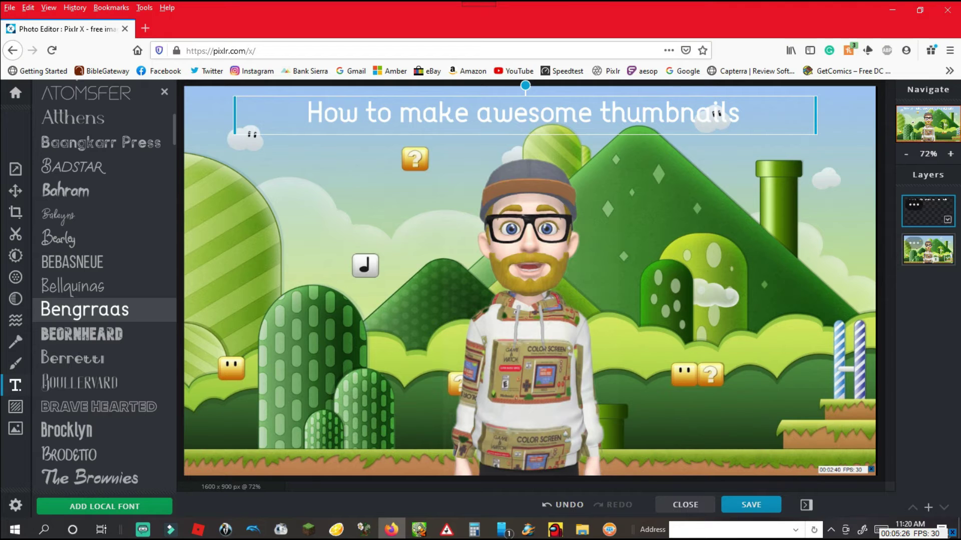
pyautogui.scroll(-4, 100, 309)
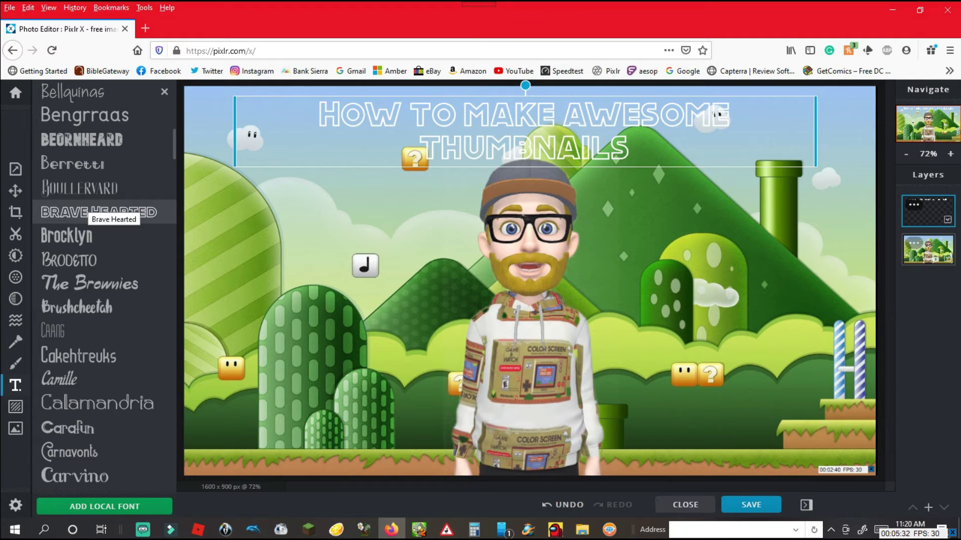
pyautogui.scroll(-4, 80, 403)
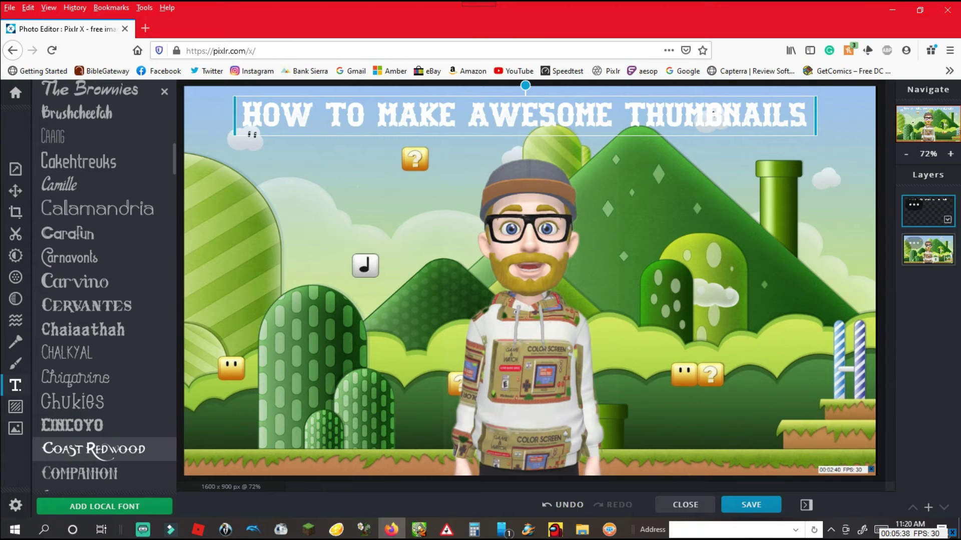
pyautogui.scroll(-3, 80, 449)
pyautogui.scroll(-1, 93, 400)
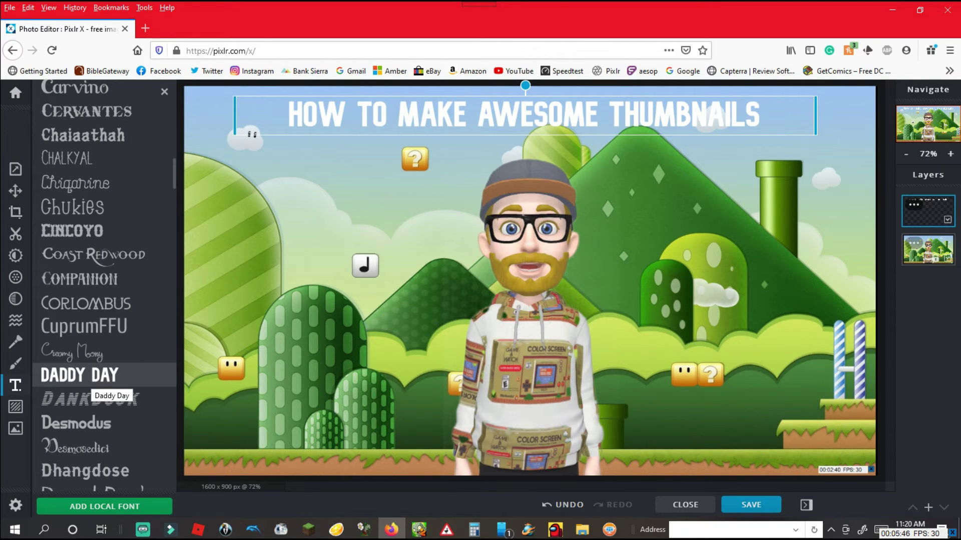
pyautogui.click(89, 379)
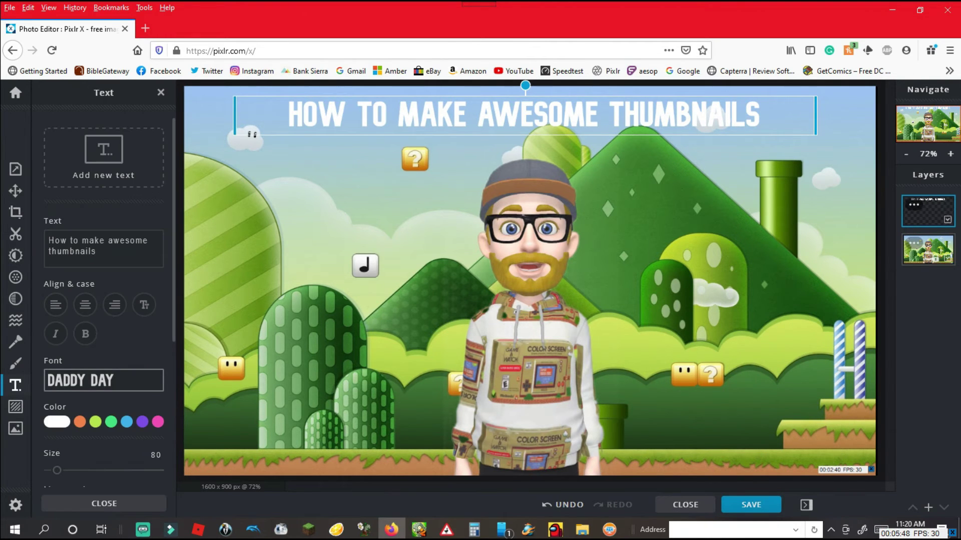
# Try lime green on the title text, then settle on the light blue preset colour #46B4EB
pyautogui.click(95, 422)
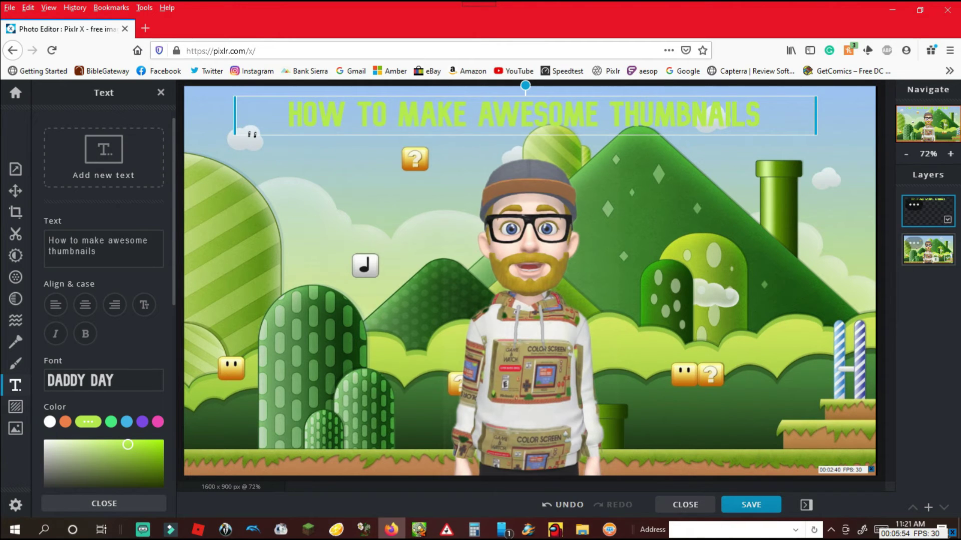
pyautogui.click(127, 422)
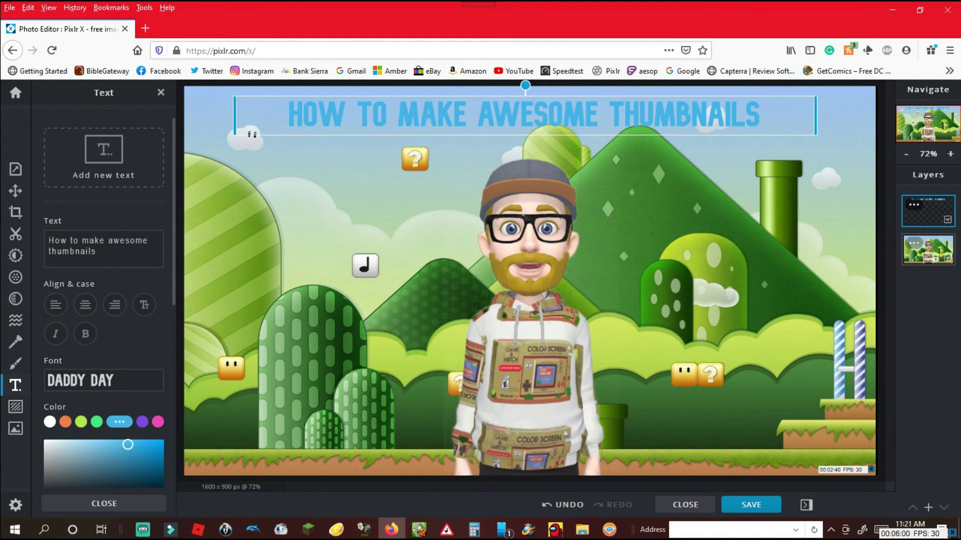
pyautogui.scroll(-3, 103, 301)
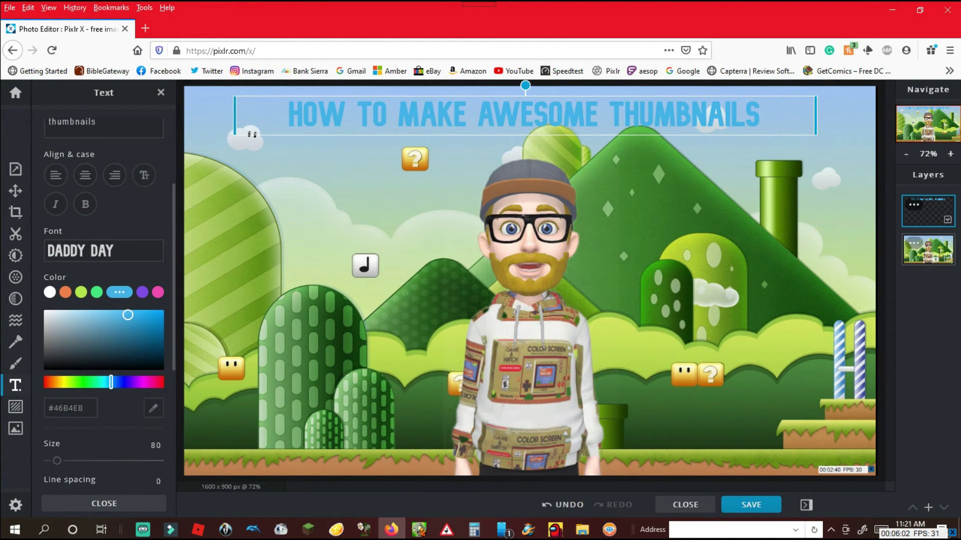
# Set the title text's size to 87, line spacing to 68 and letter spacing to 6
pyautogui.moveTo(56, 460); pyautogui.dragTo(57, 460)
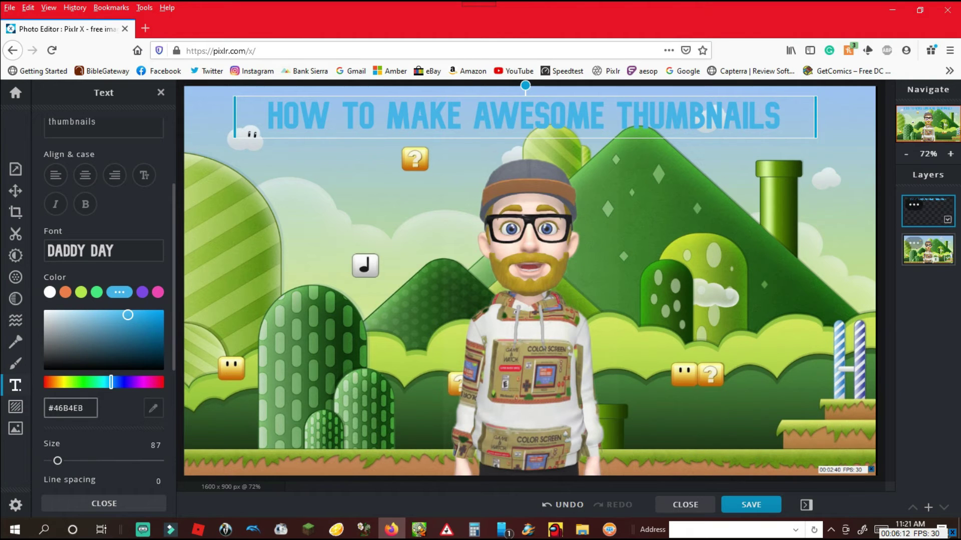
pyautogui.scroll(-2, 103, 301)
pyautogui.moveTo(104, 432); pyautogui.dragTo(142, 432)
pyautogui.moveTo(66, 468); pyautogui.dragTo(73, 468)
# Turn on a full dark grey background behind the title text
pyautogui.scroll(-1, 73, 468)
pyautogui.scroll(-2, 104, 350)
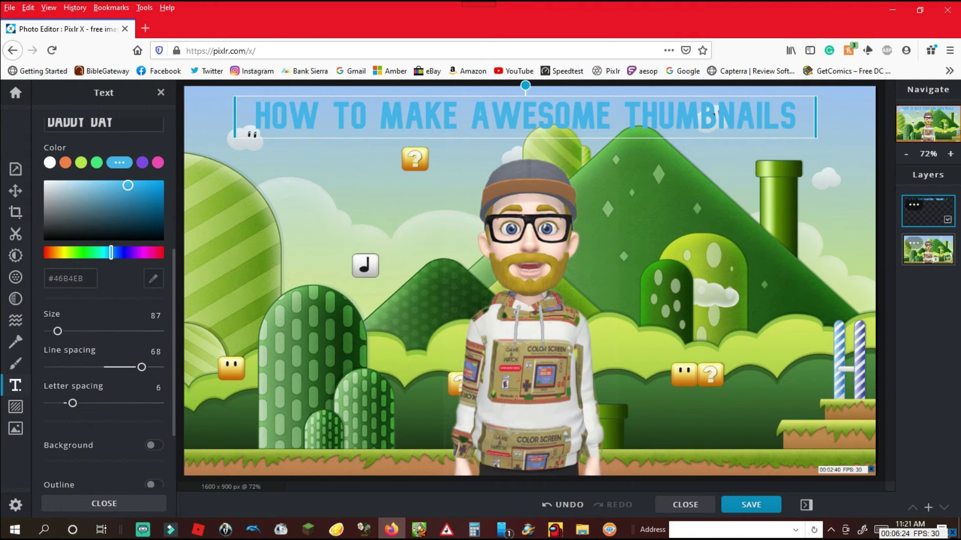
pyautogui.click(154, 381)
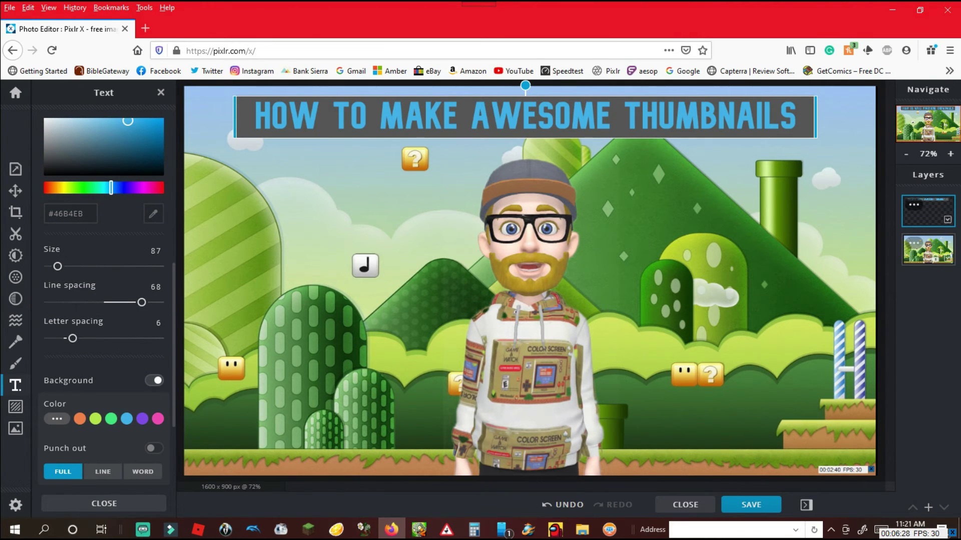
# Add an outline to the title text, starting from the green preset and shifting its hue to blue #4657EB
pyautogui.scroll(-2, 104, 300)
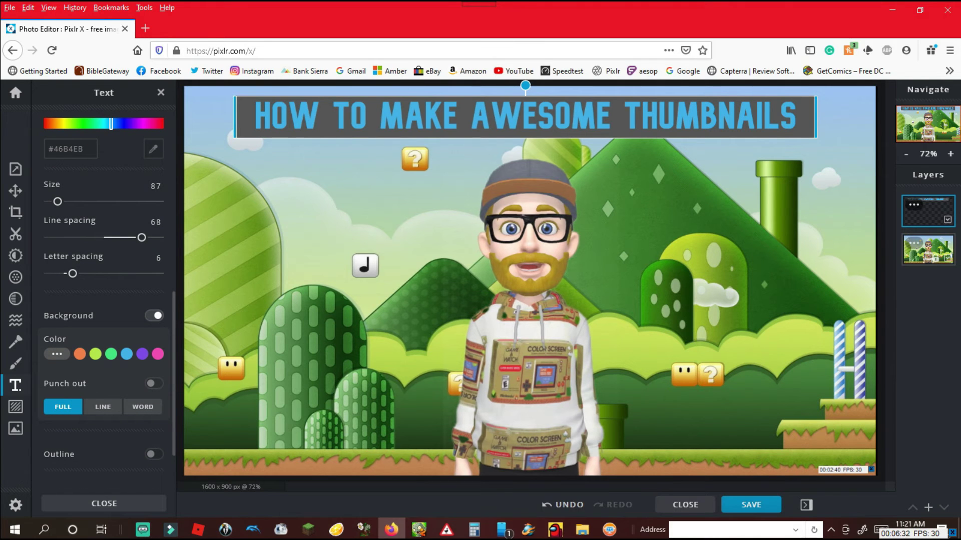
pyautogui.scroll(-2, 104, 301)
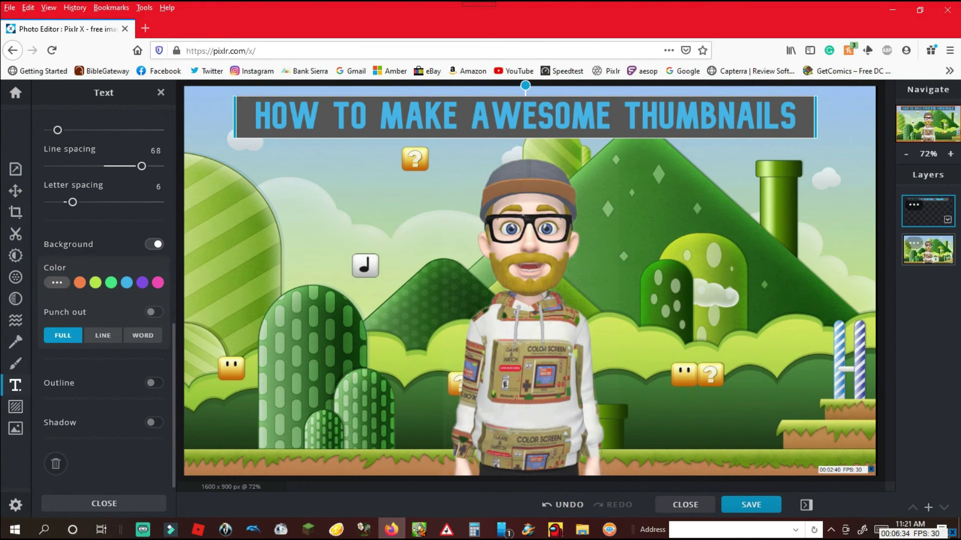
pyautogui.click(155, 383)
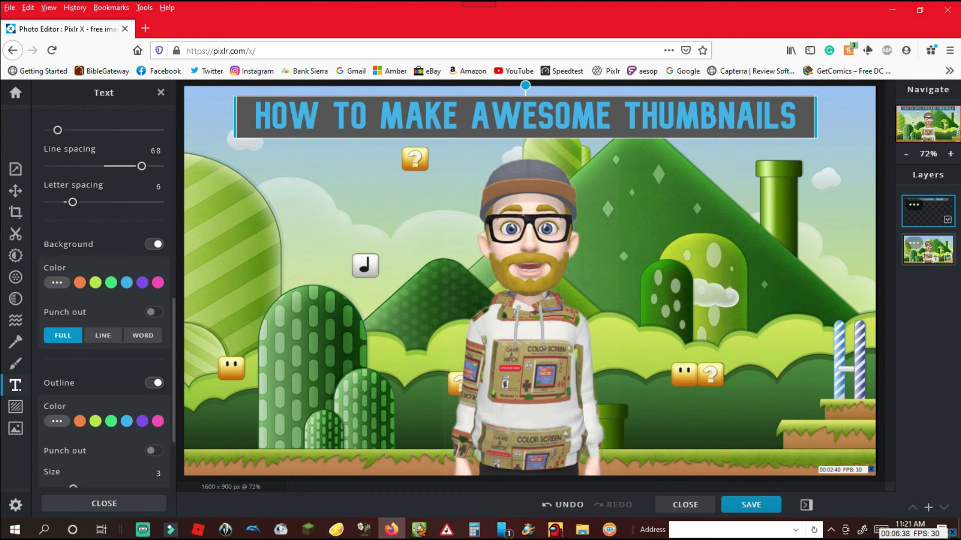
pyautogui.click(111, 421)
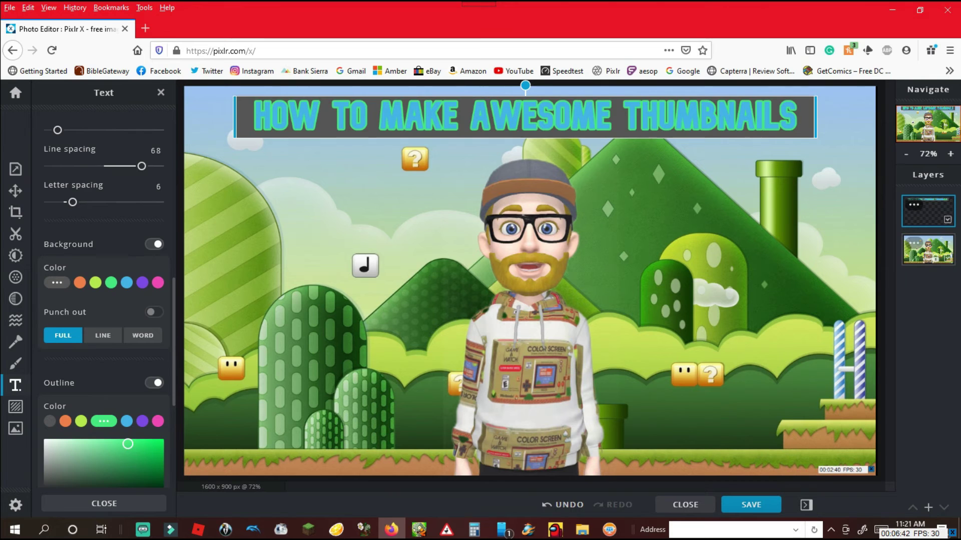
pyautogui.scroll(-2, 103, 300)
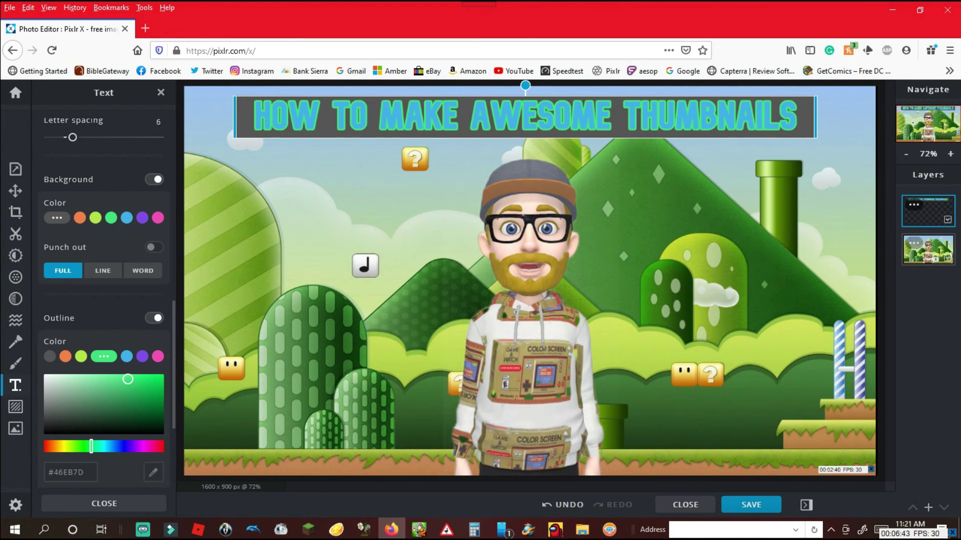
pyautogui.moveTo(91, 447); pyautogui.dragTo(122, 446)
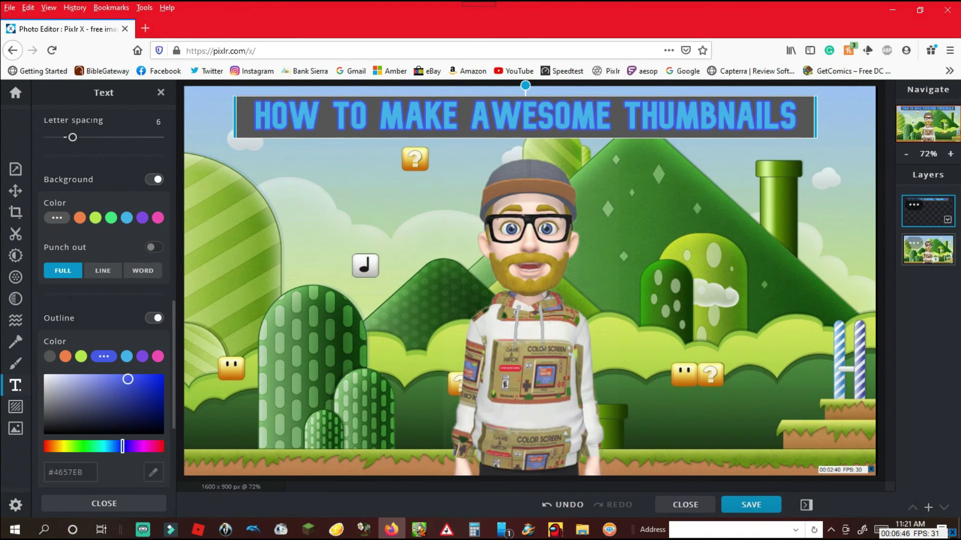
# Turn on the title text's shadow and finish the text settings
pyautogui.scroll(-4, 103, 300)
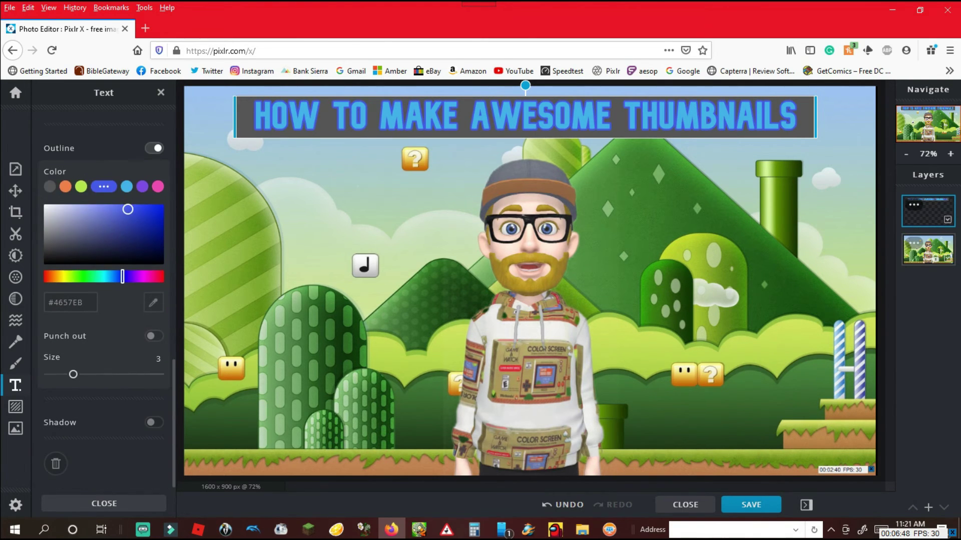
pyautogui.click(154, 422)
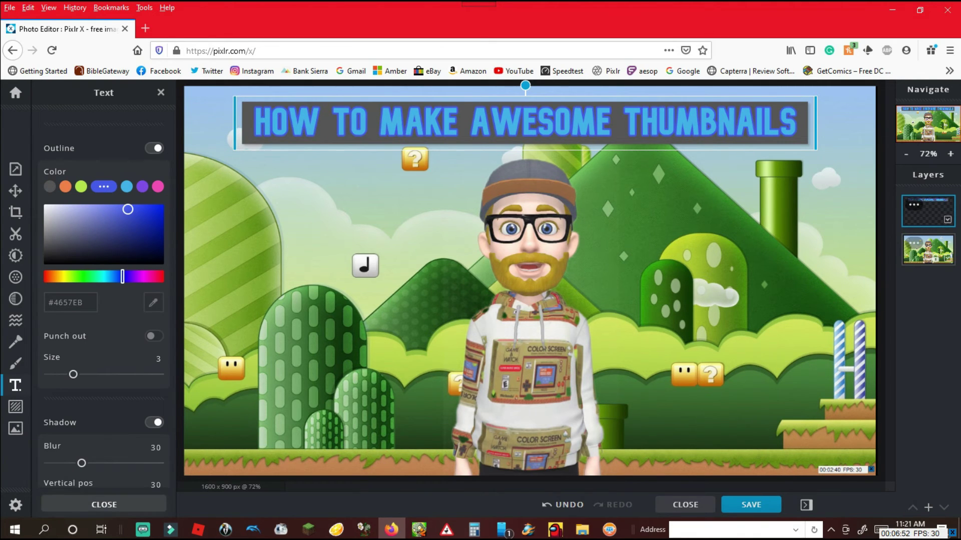
pyautogui.click(104, 503)
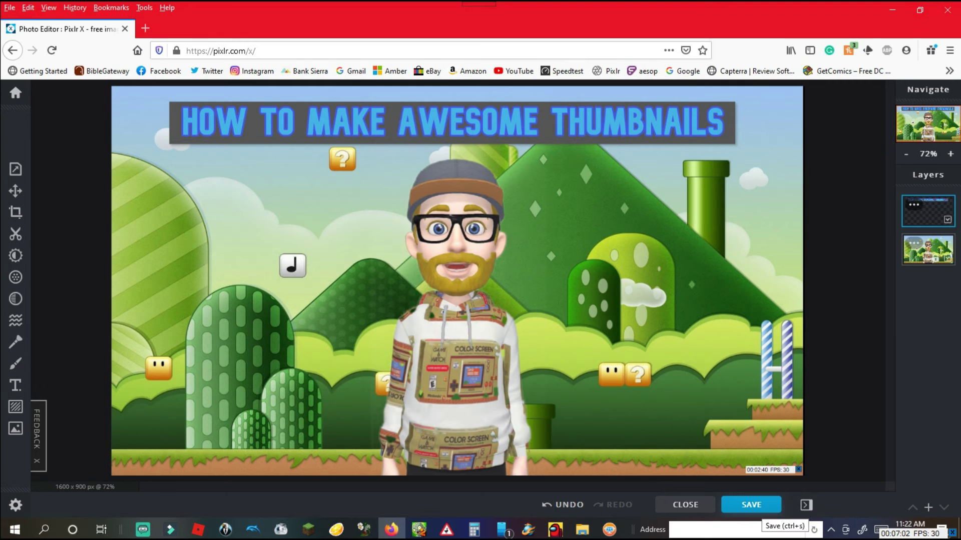
# Save the image as a high-quality JPG at 1280 x 720 pixels and download the file
pyautogui.click(751, 505)
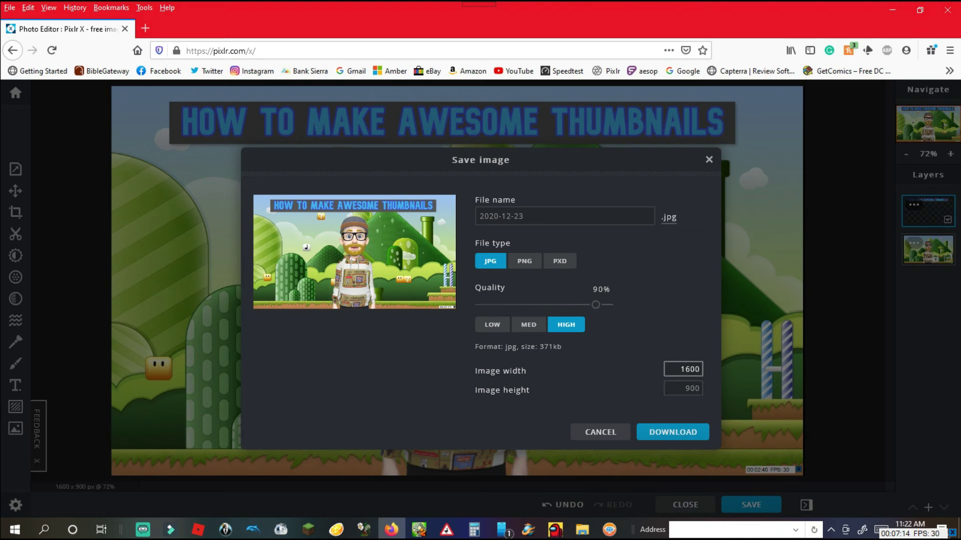
pyautogui.doubleClick(681, 369)
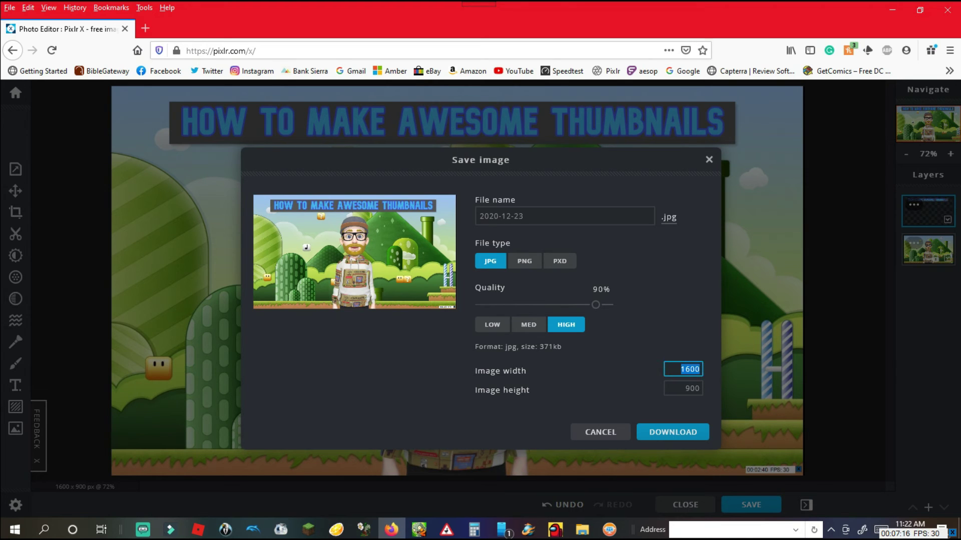
pyautogui.write('1280')
pyautogui.moveTo(684, 388); pyautogui.dragTo(695, 388)
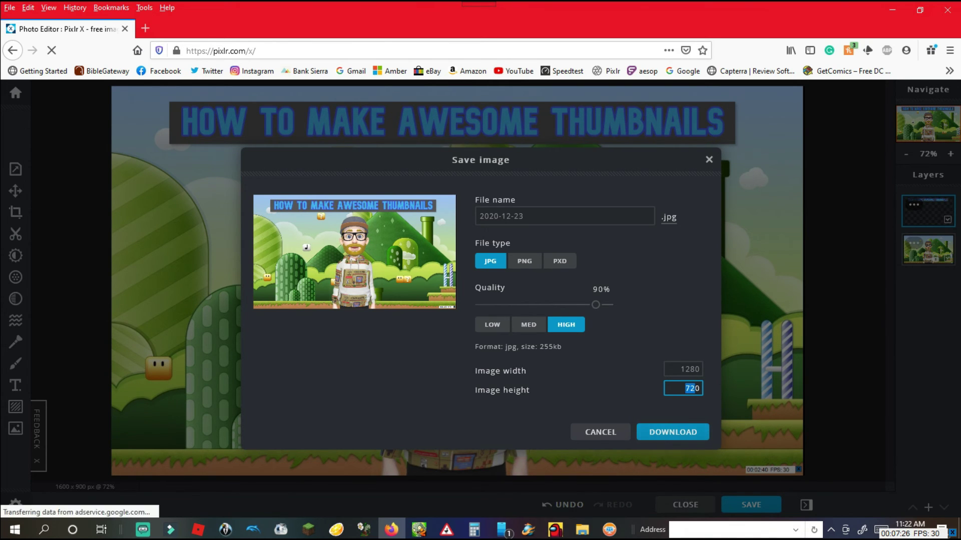
pyautogui.click(672, 432)
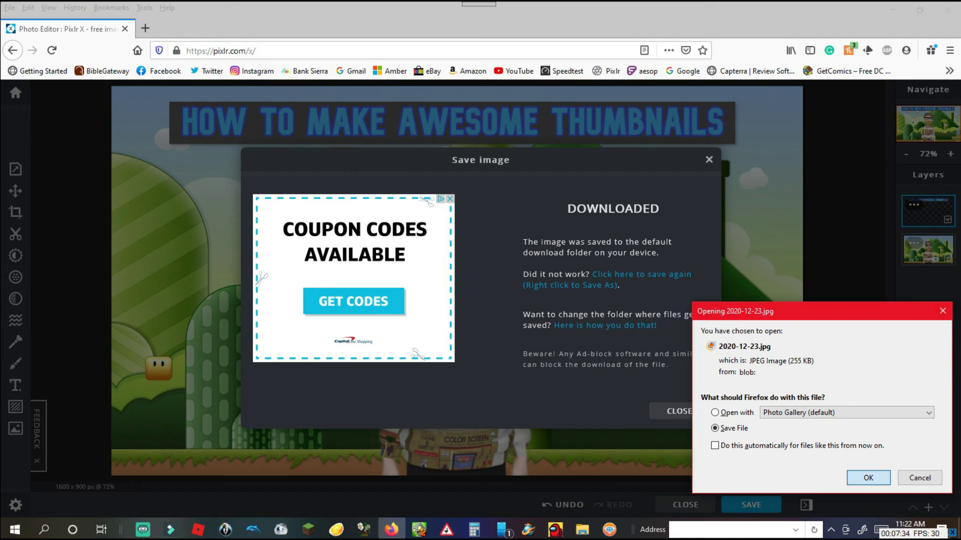
pyautogui.press('Return')
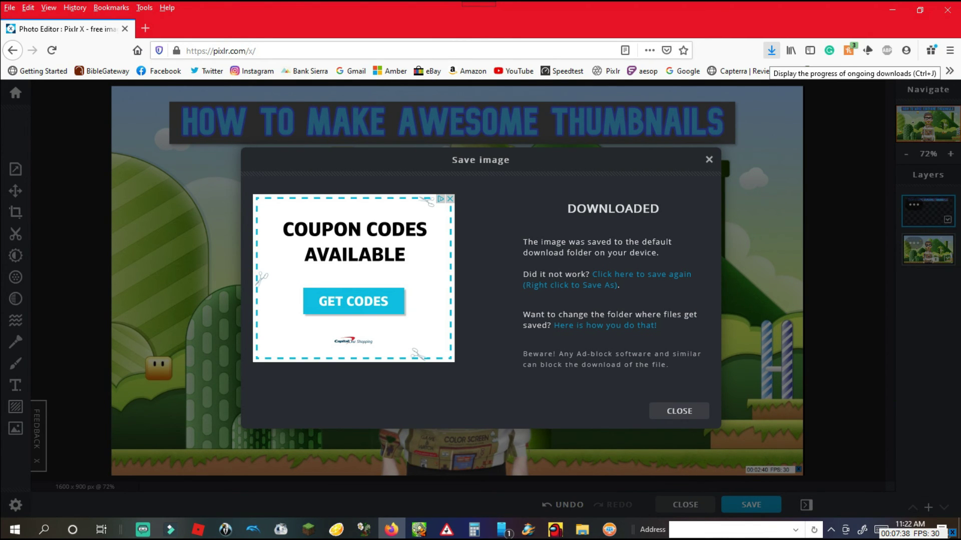
# Show the downloaded 2020-12-23.jpg in the Downloads folder and open it in the photo viewer
pyautogui.click(771, 50)
pyautogui.click(763, 79)
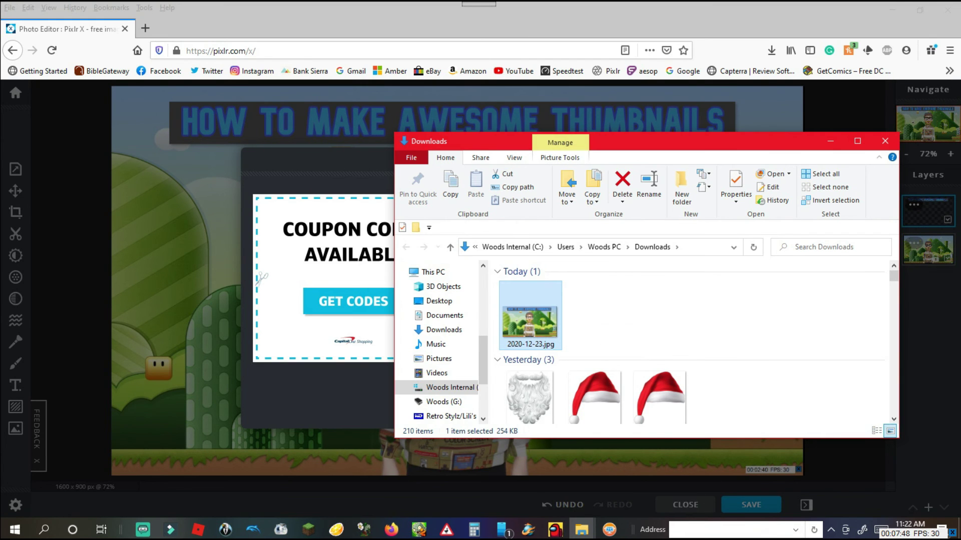
pyautogui.press('Return')
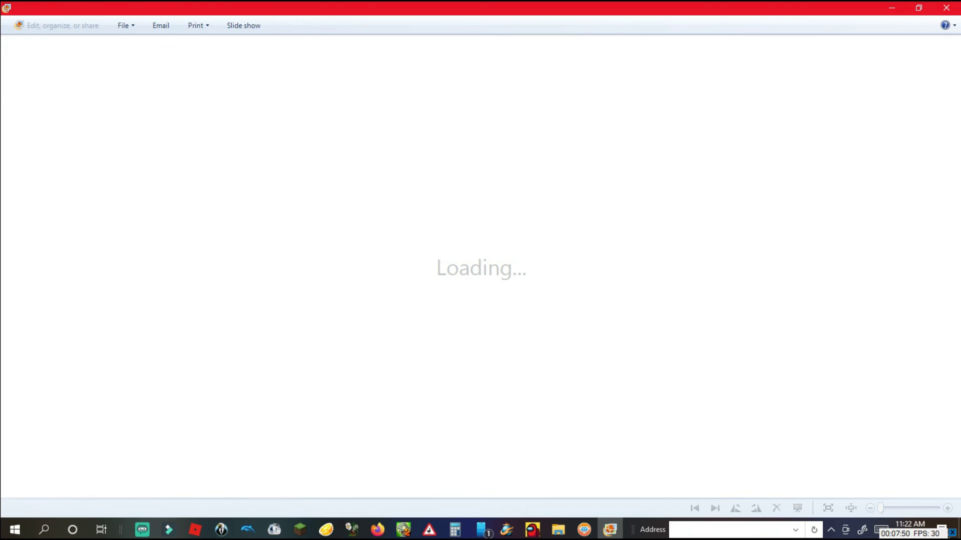